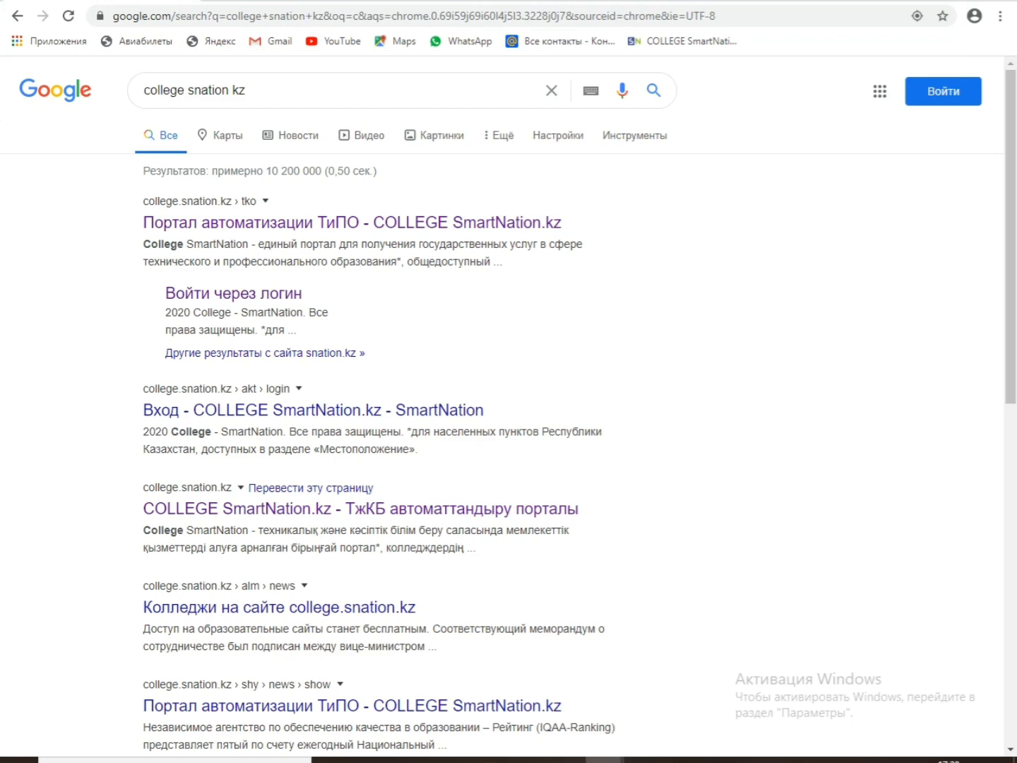
Step: Open the College SmartNation portal from the search results and switch its language to Қазақша
left_click(353, 223)
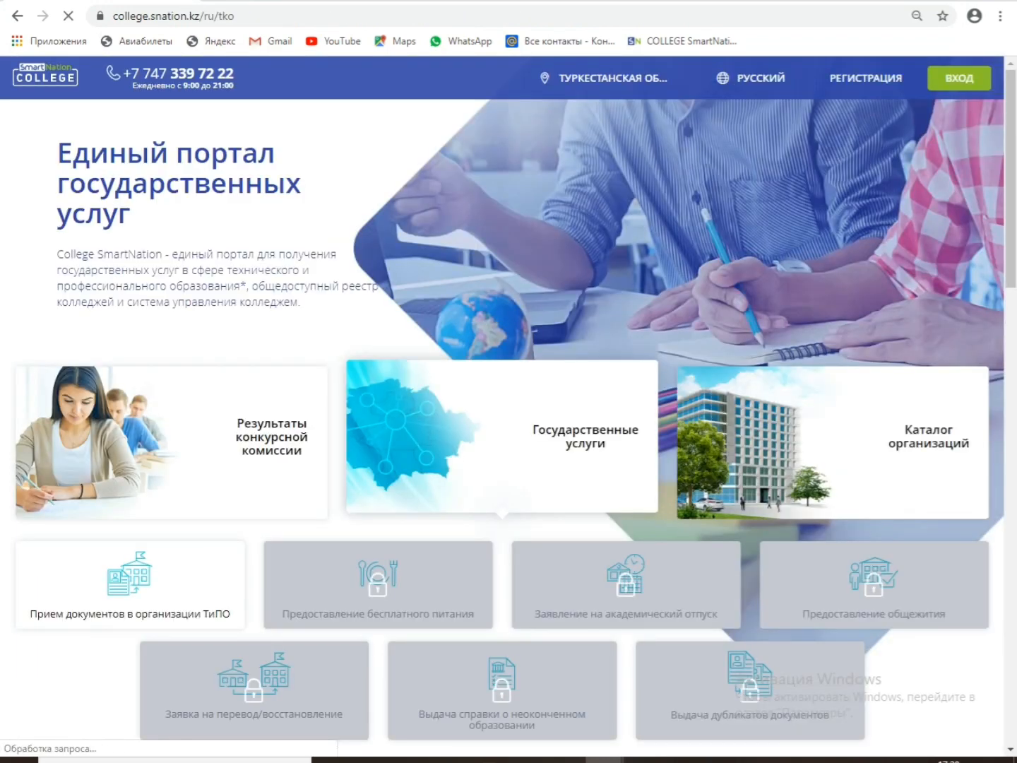
left_click(752, 78)
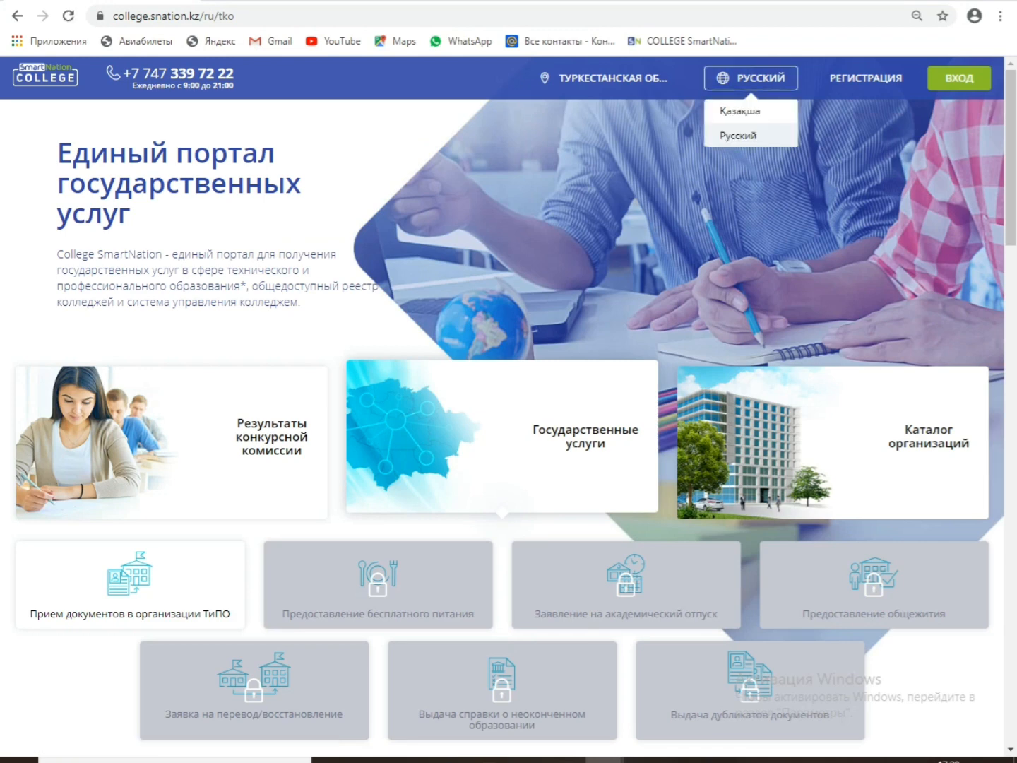
left_click(738, 108)
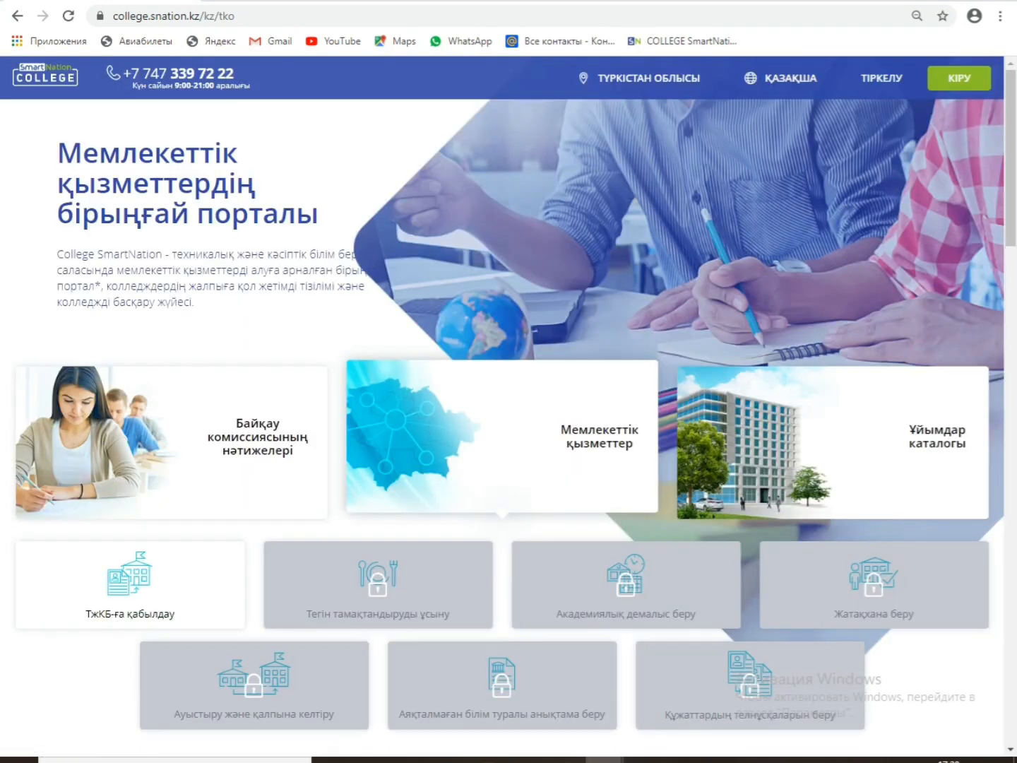
Step: Sign in to the teacher's account with the account login and password
left_click(960, 79)
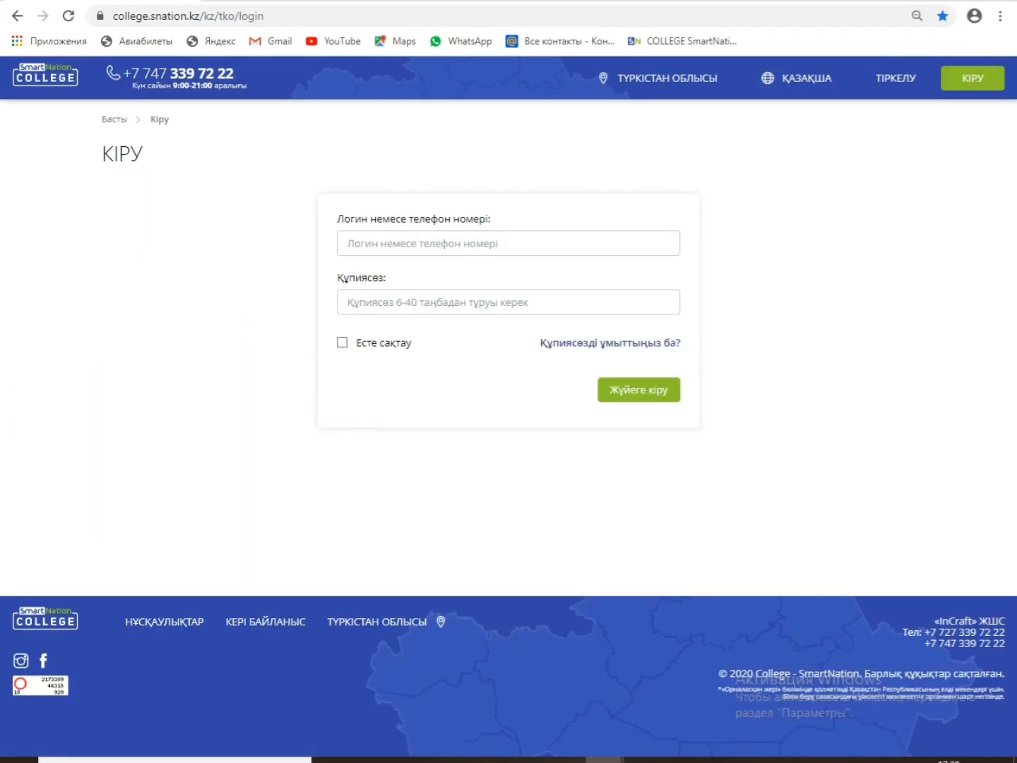
left_click(508, 243)
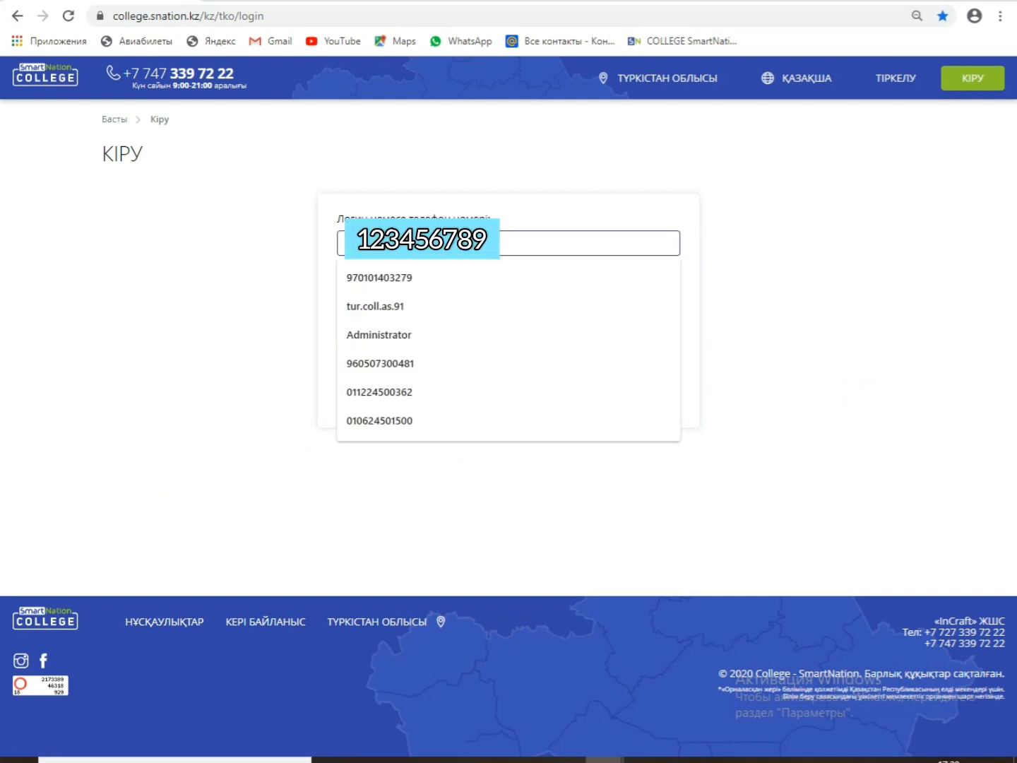
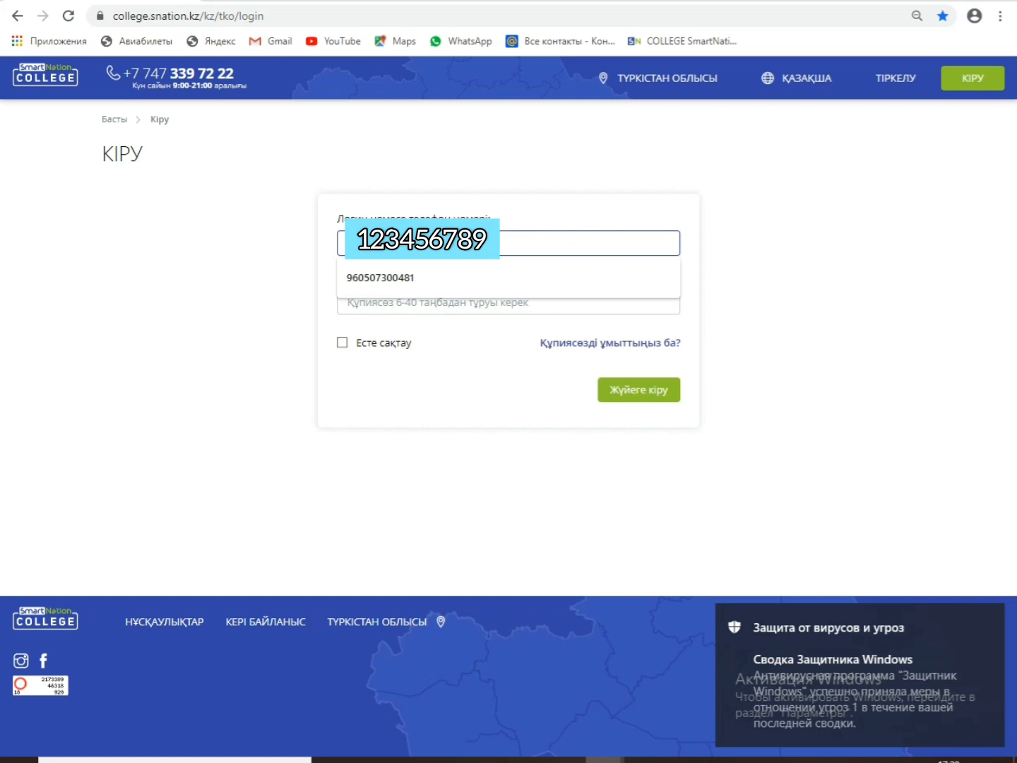
left_click(348, 302)
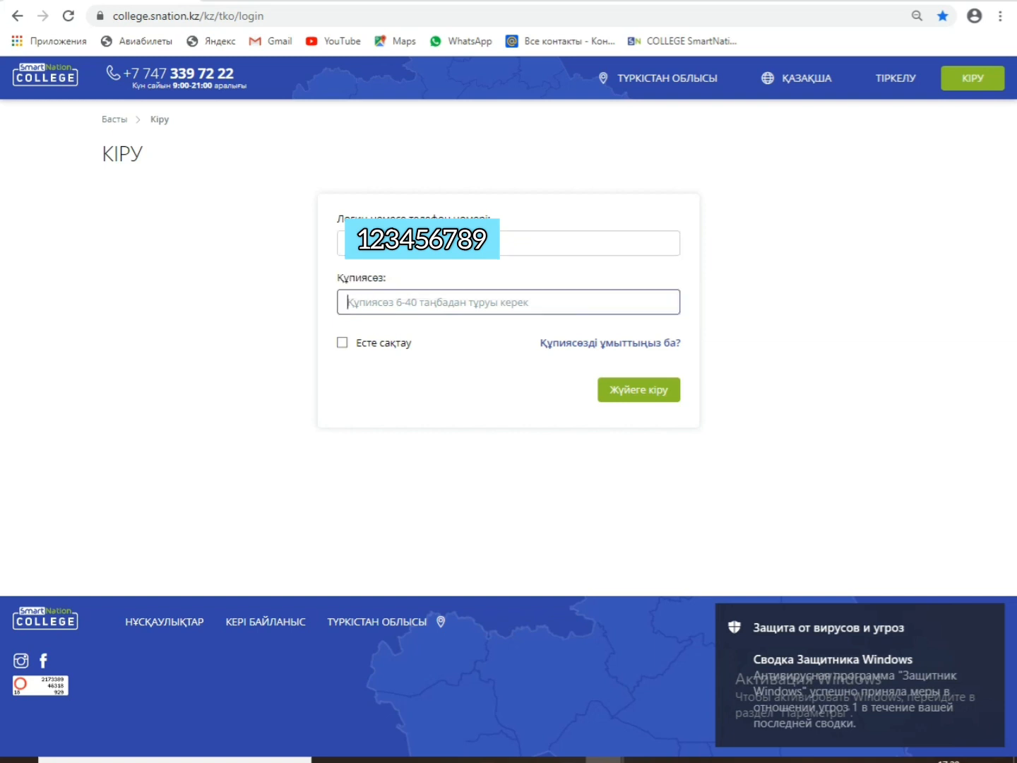
type("•••••")
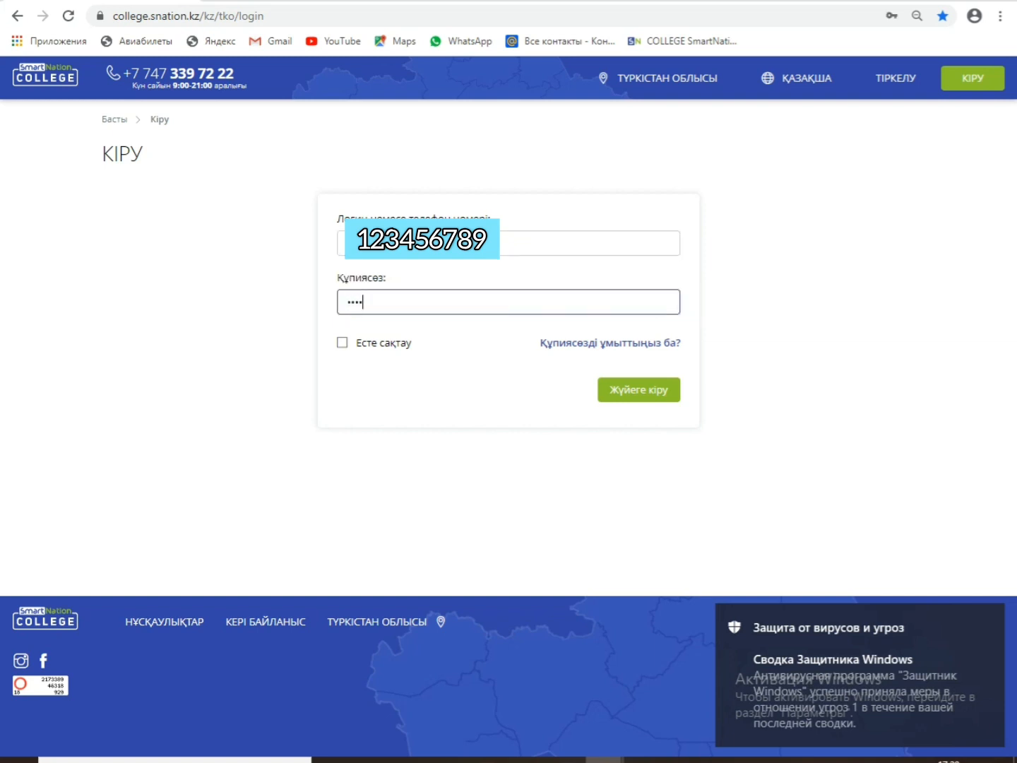
key("Return")
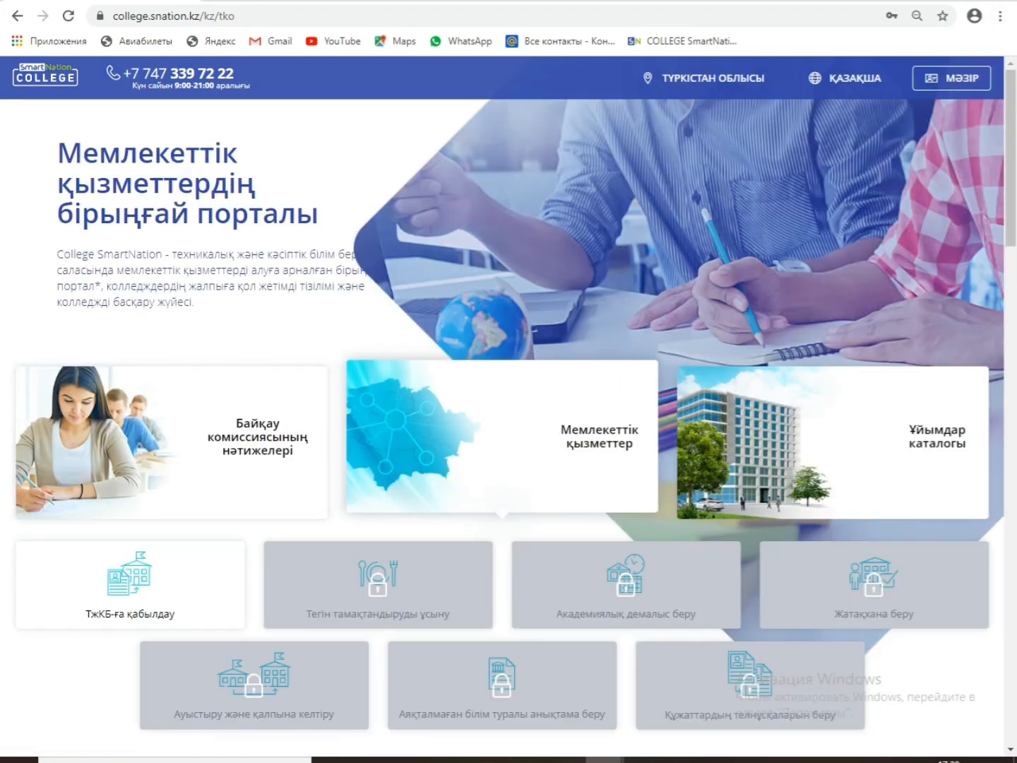
Step: Go to МӘЗІР > Қашықтықтан оқыту > Тапсырмаларының үлгілері and start a new template with Қосу
left_click(951, 78)
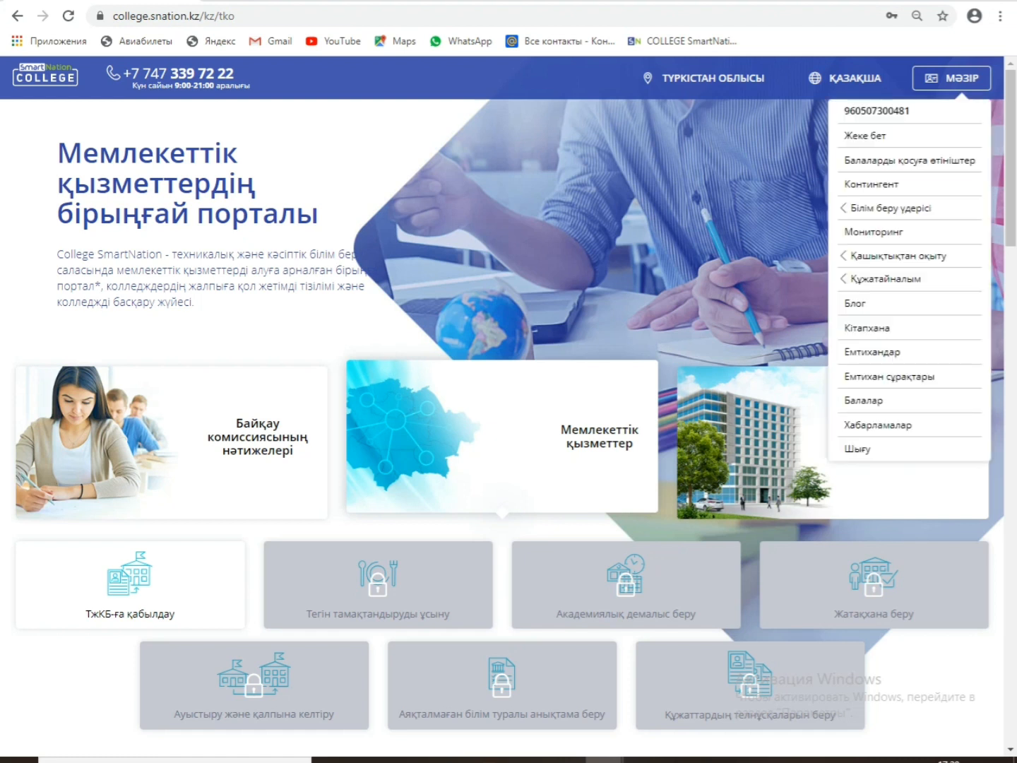
mouse_move(898, 256)
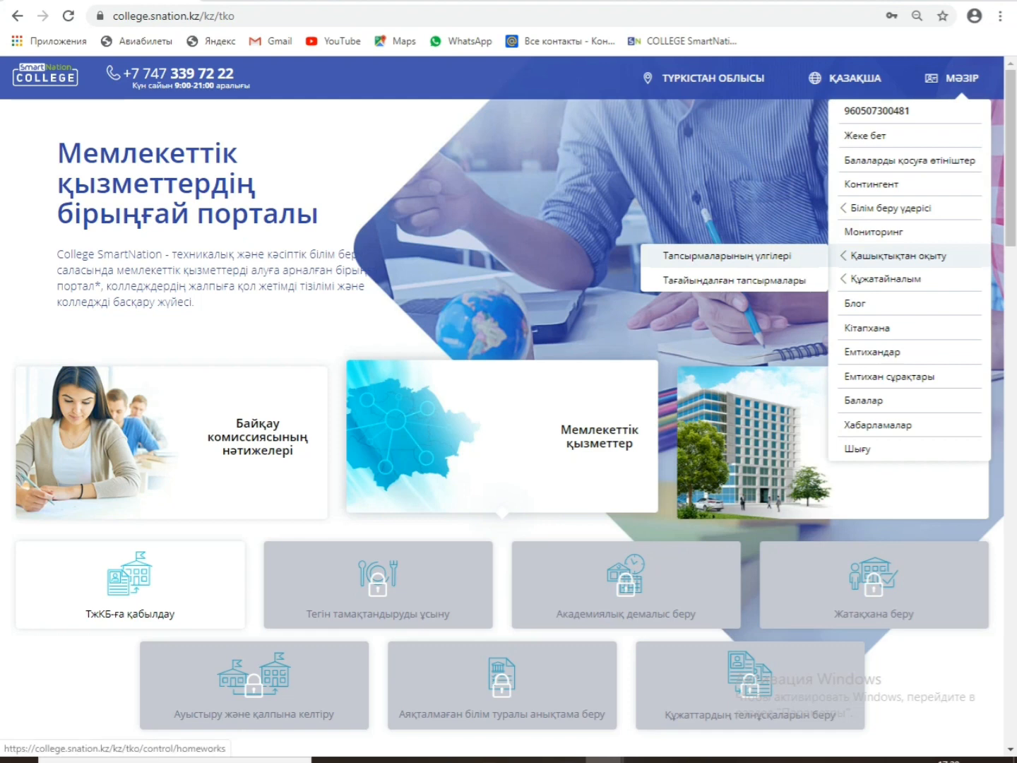
left_click(728, 256)
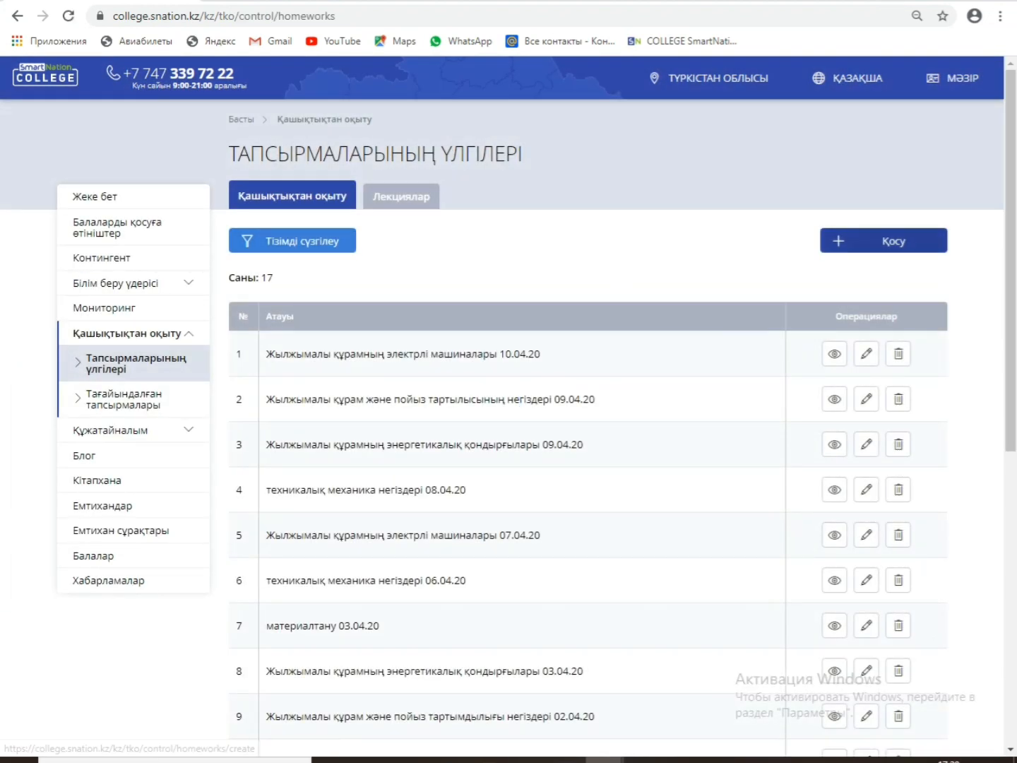
left_click(884, 240)
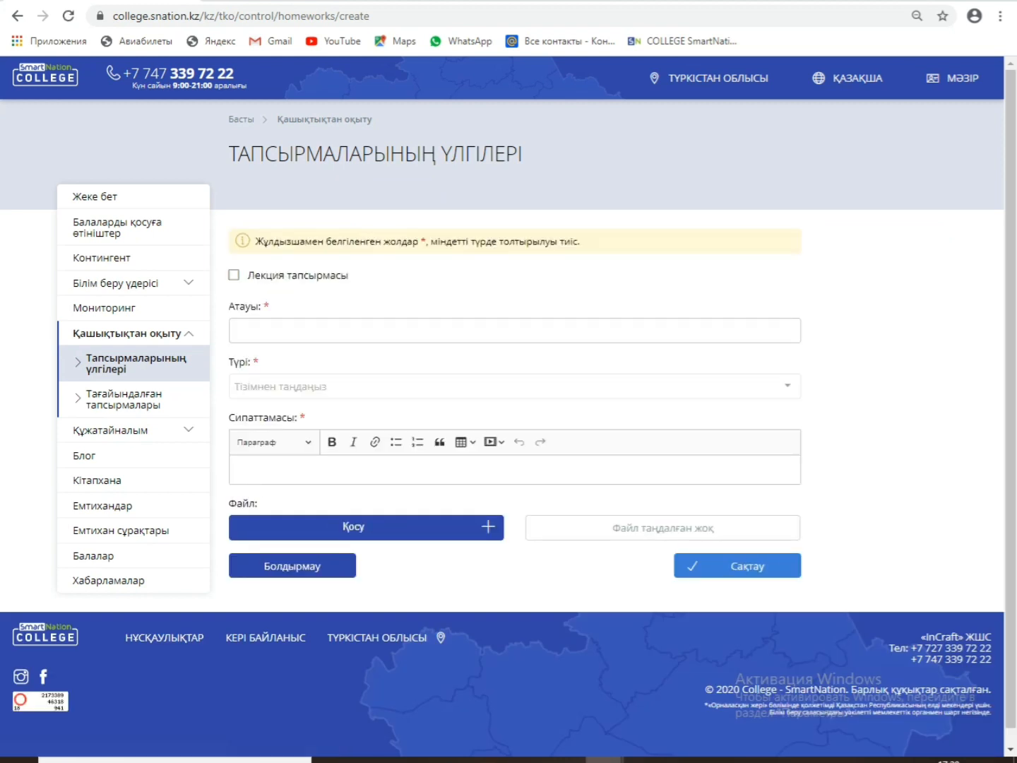
Step: Title the template Материалтану, choose the file-upload and text-entry type, and describe it as 'Лекция жазу'
left_click(239, 330)
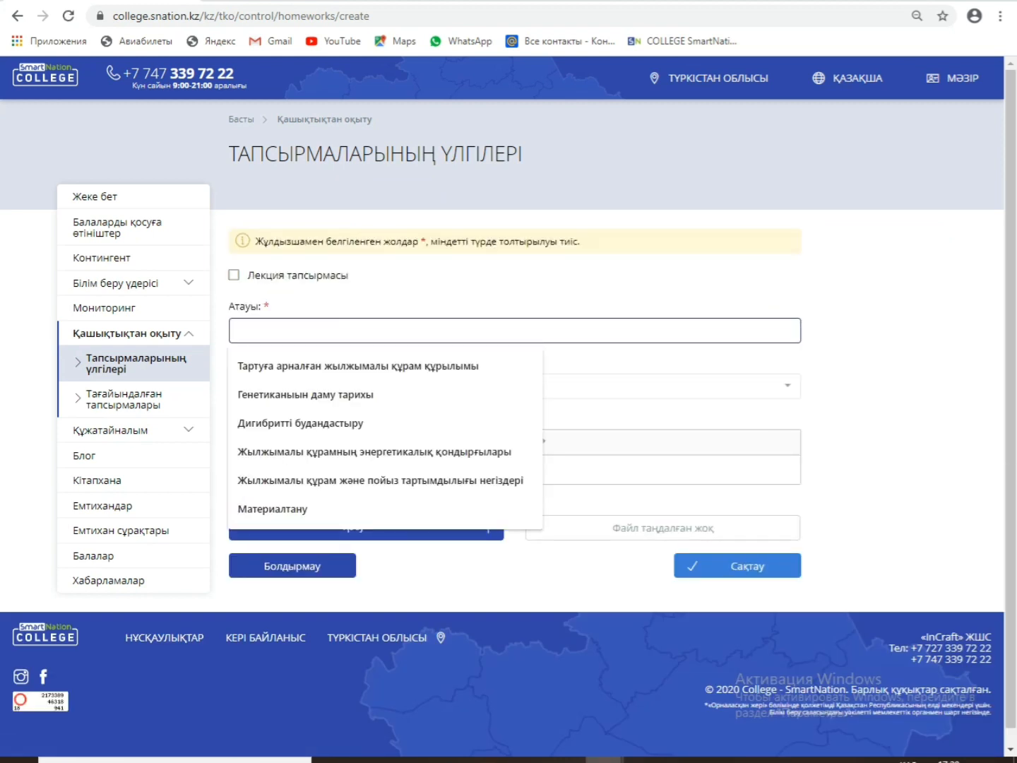
type("Ма")
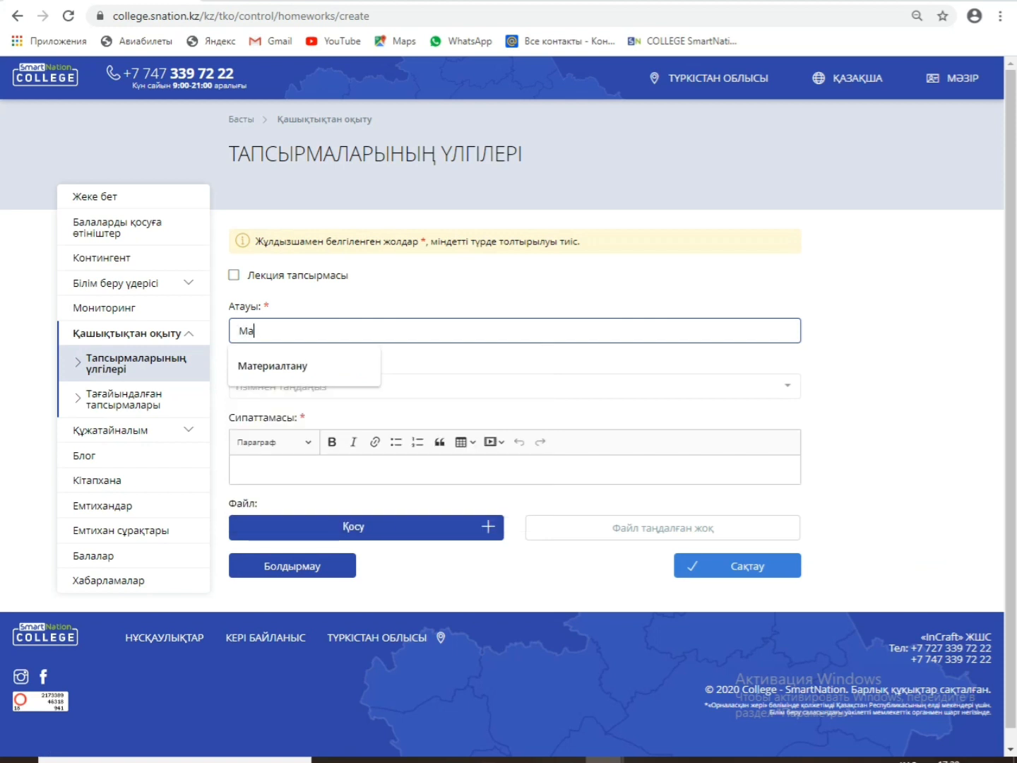
type("териалтану")
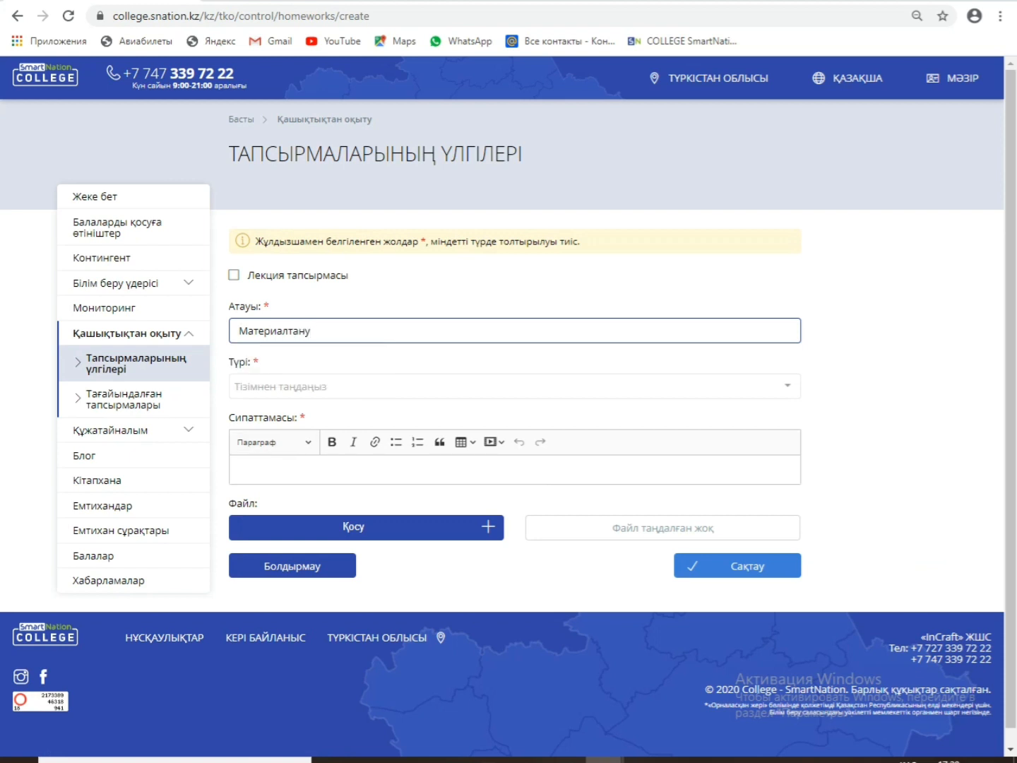
left_click(514, 386)
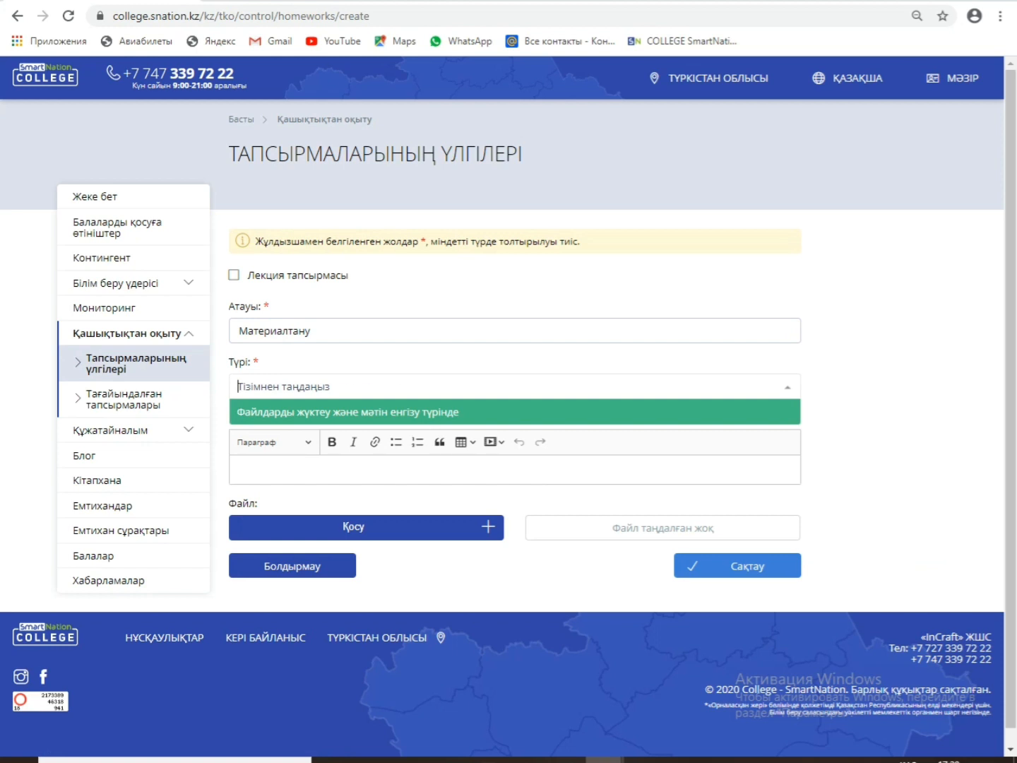
key("Return")
left_click(514, 470)
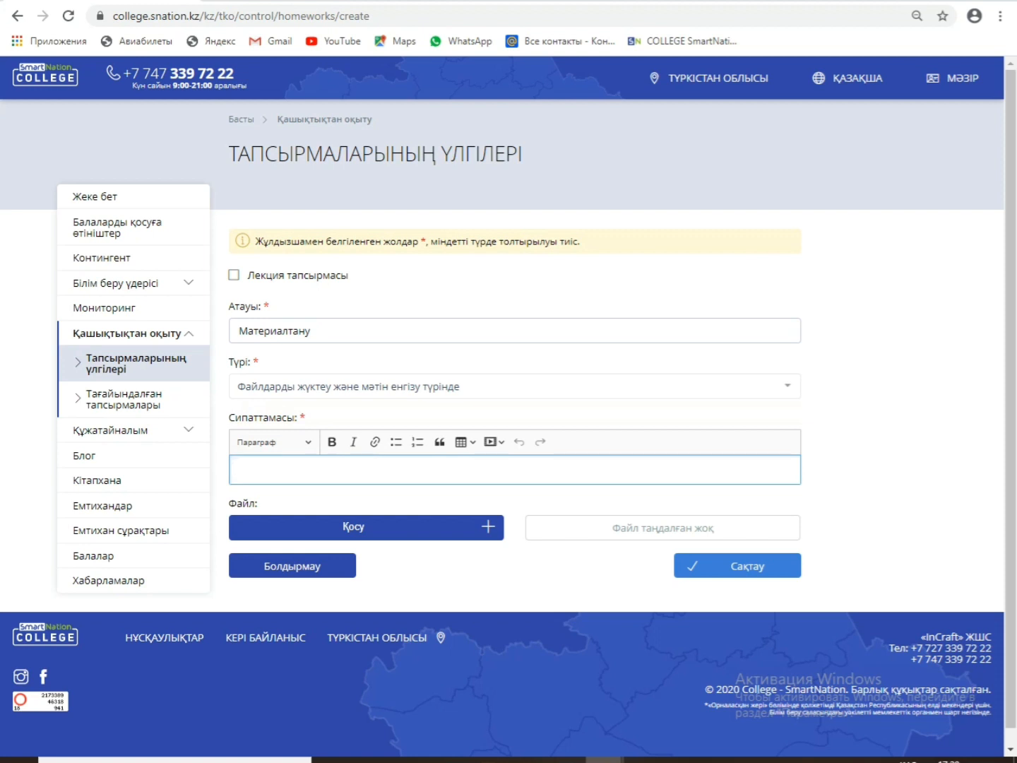
type("Лекция жазу")
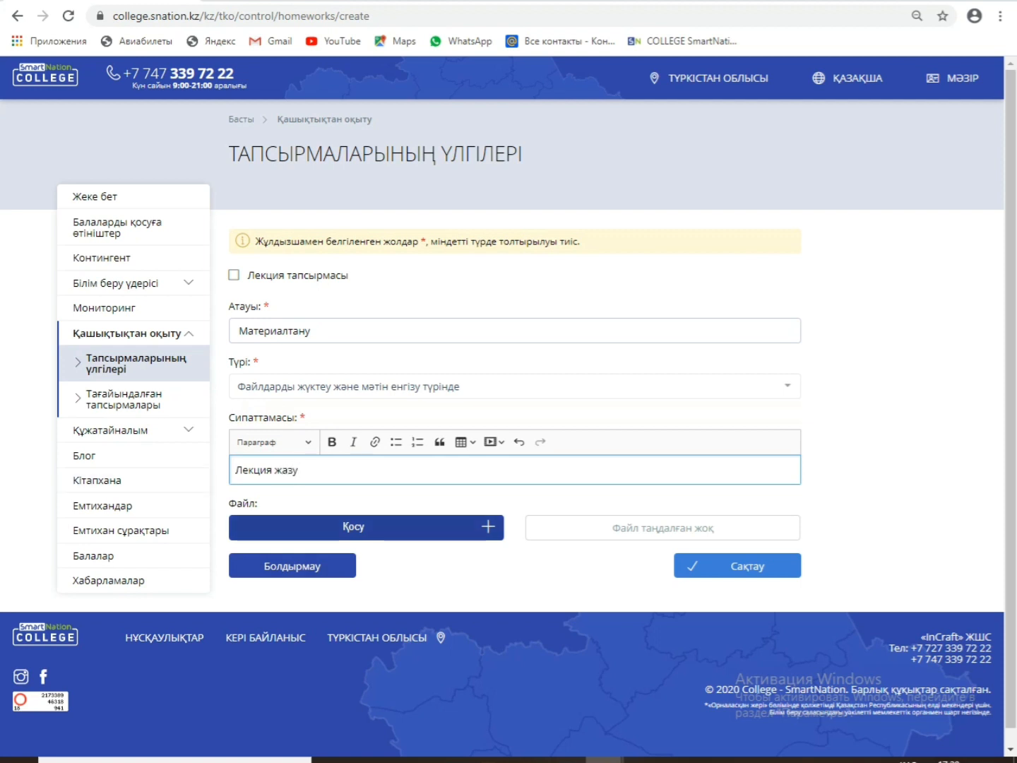
Step: Attach Лекция 1.docx and Презентатция 06.04.20 (1).pptx, then save the Материалтану template
left_click(365, 527)
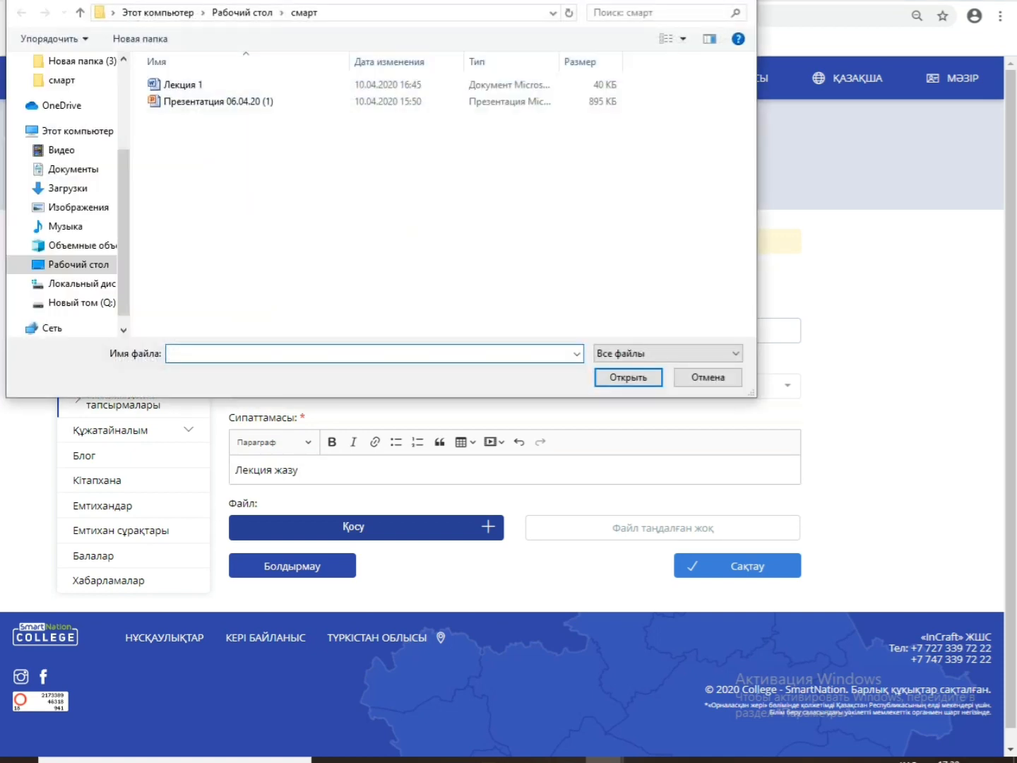
left_click(186, 85)
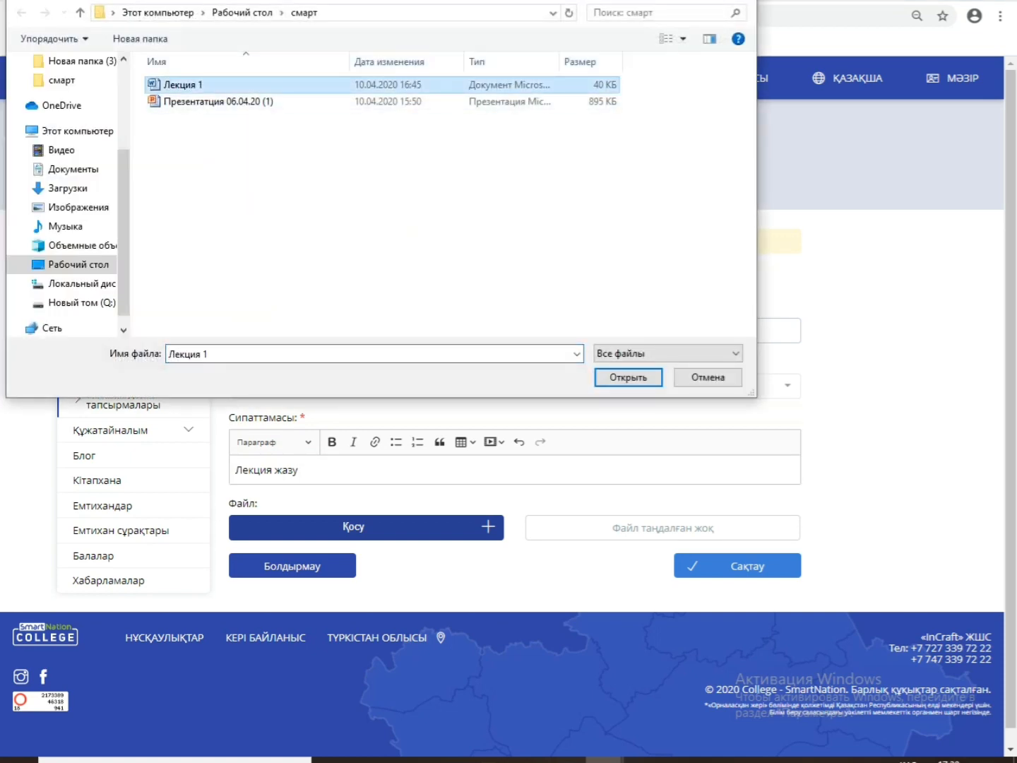
left_click(628, 378)
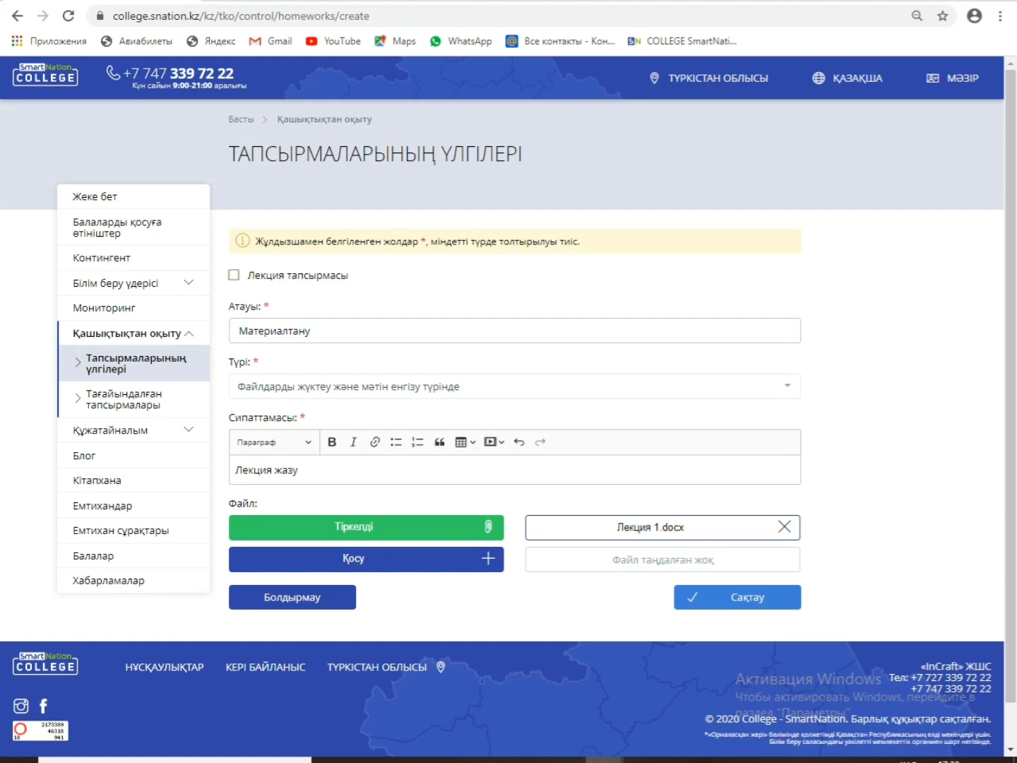
left_click(367, 559)
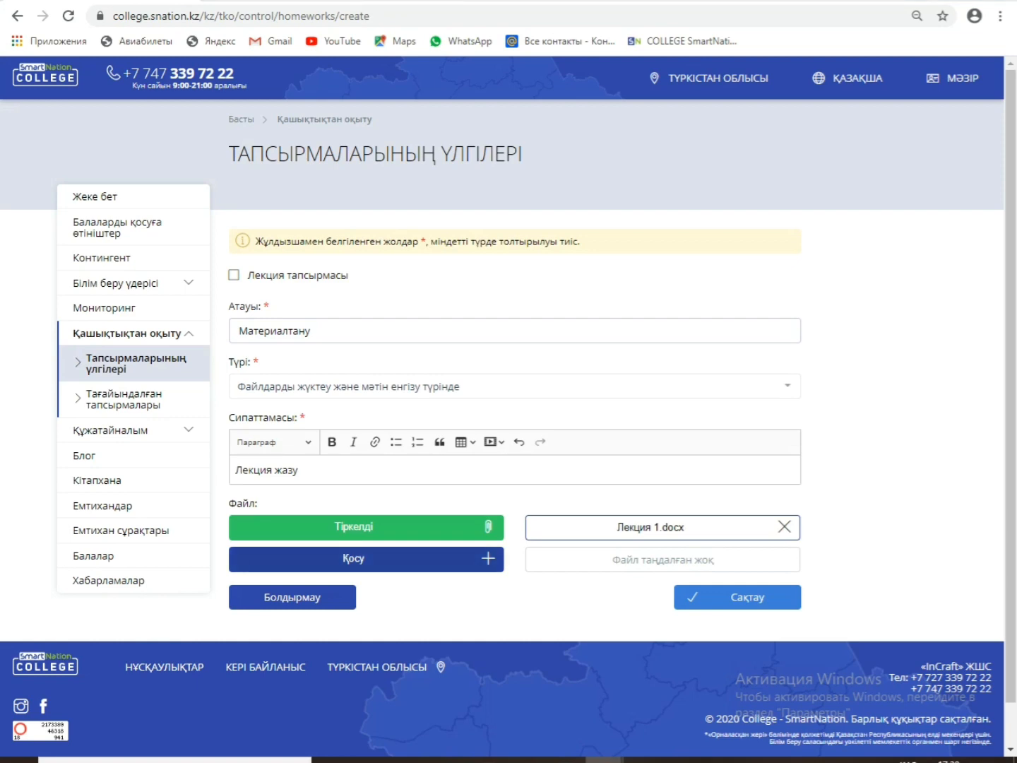
left_click(219, 102)
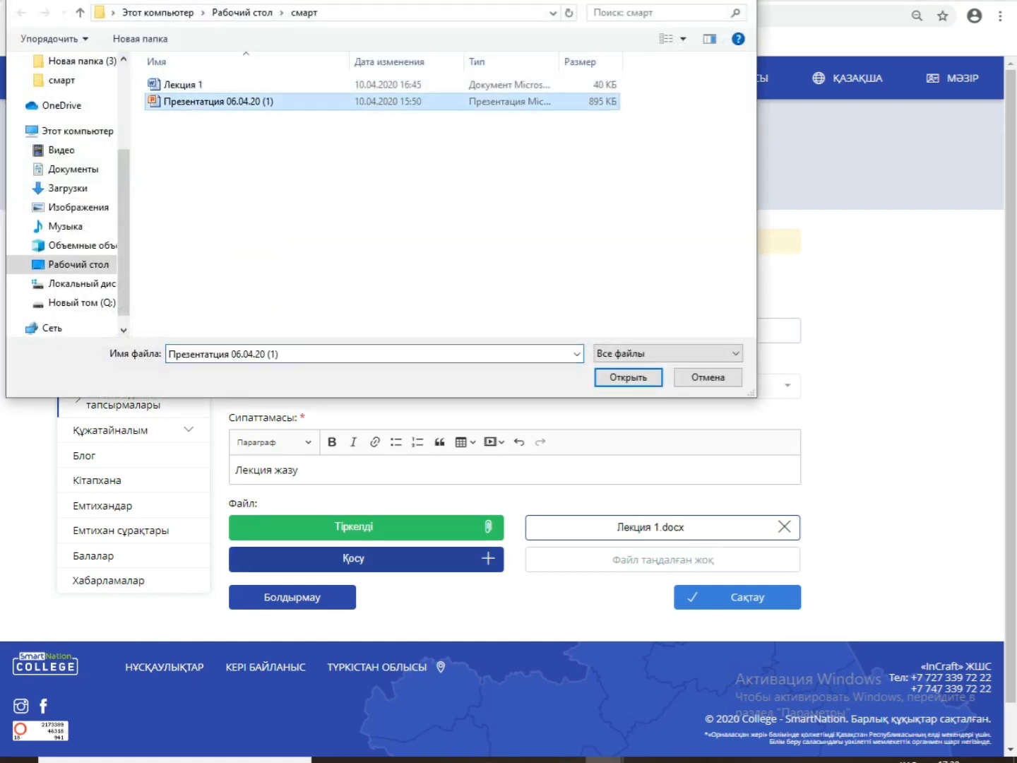
left_click(628, 378)
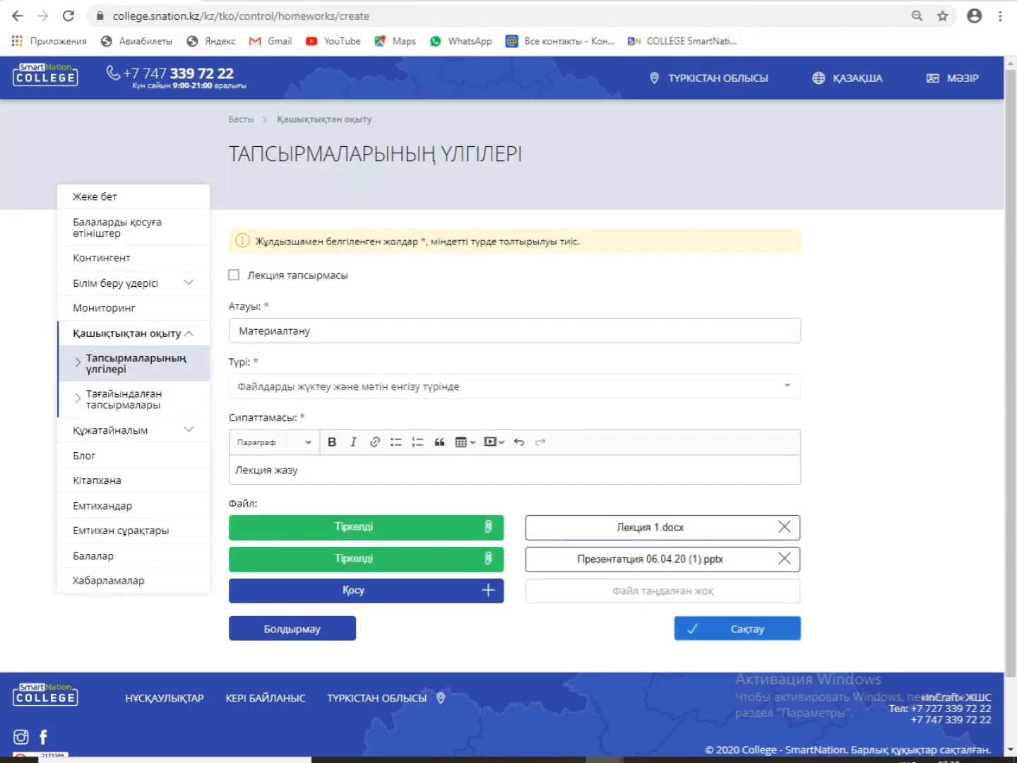
left_click(738, 628)
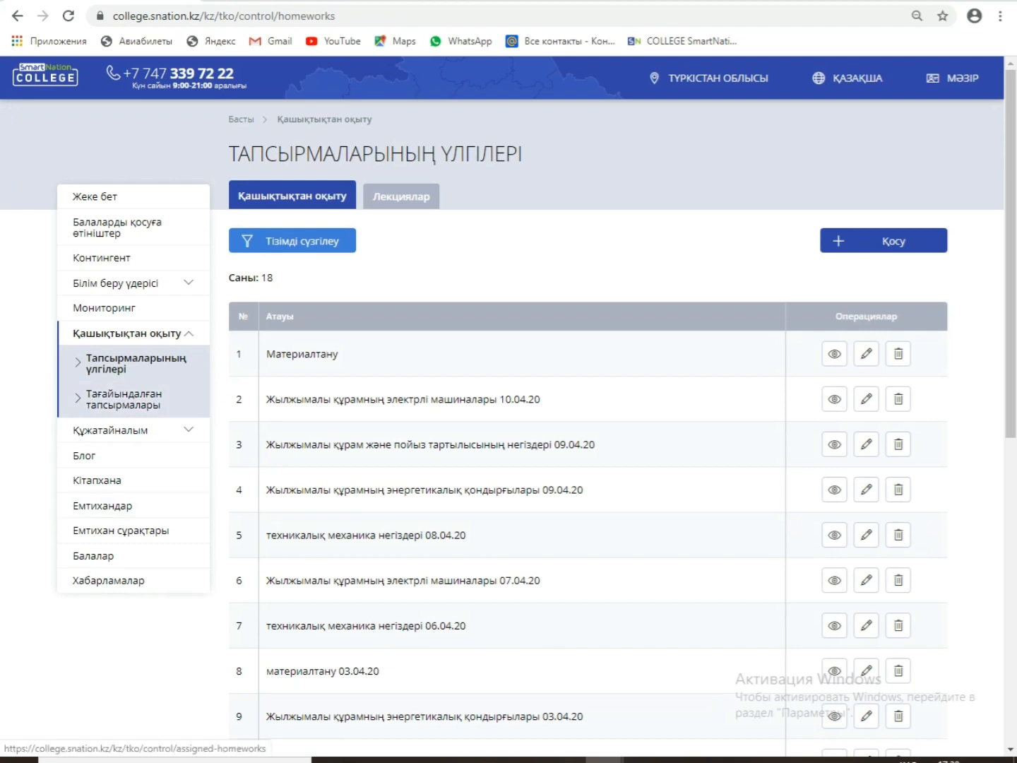
Step: Go to Тағайындалған тапсырмалары and start a new assigned task with Қосу
left_click(125, 399)
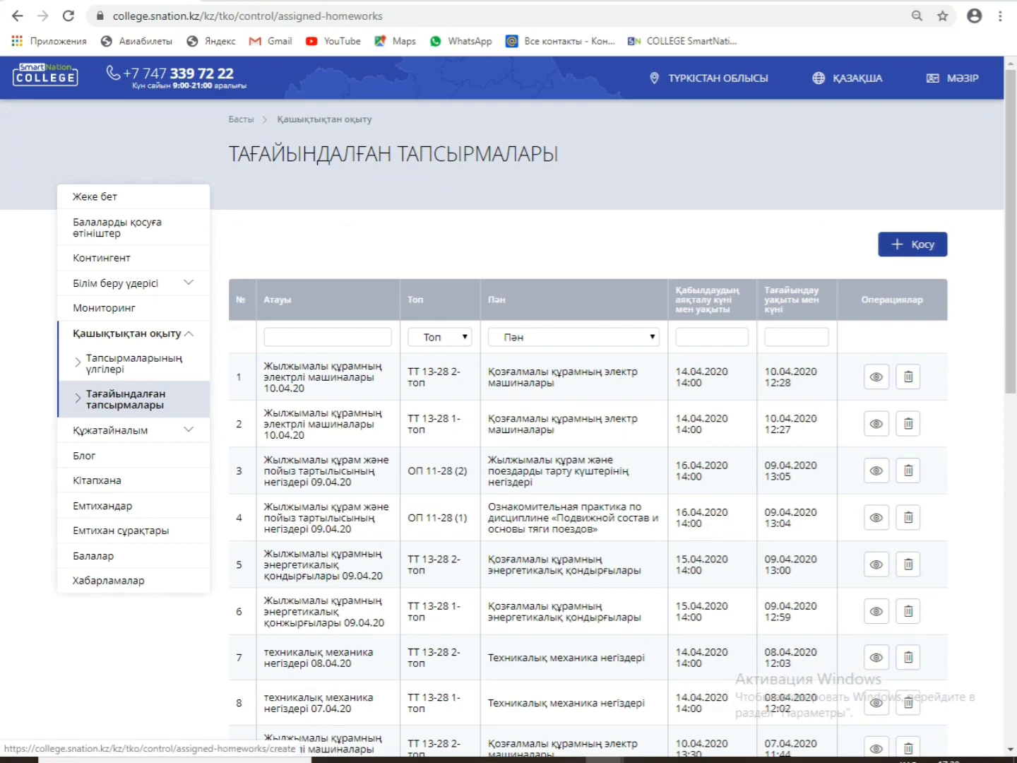
left_click(912, 244)
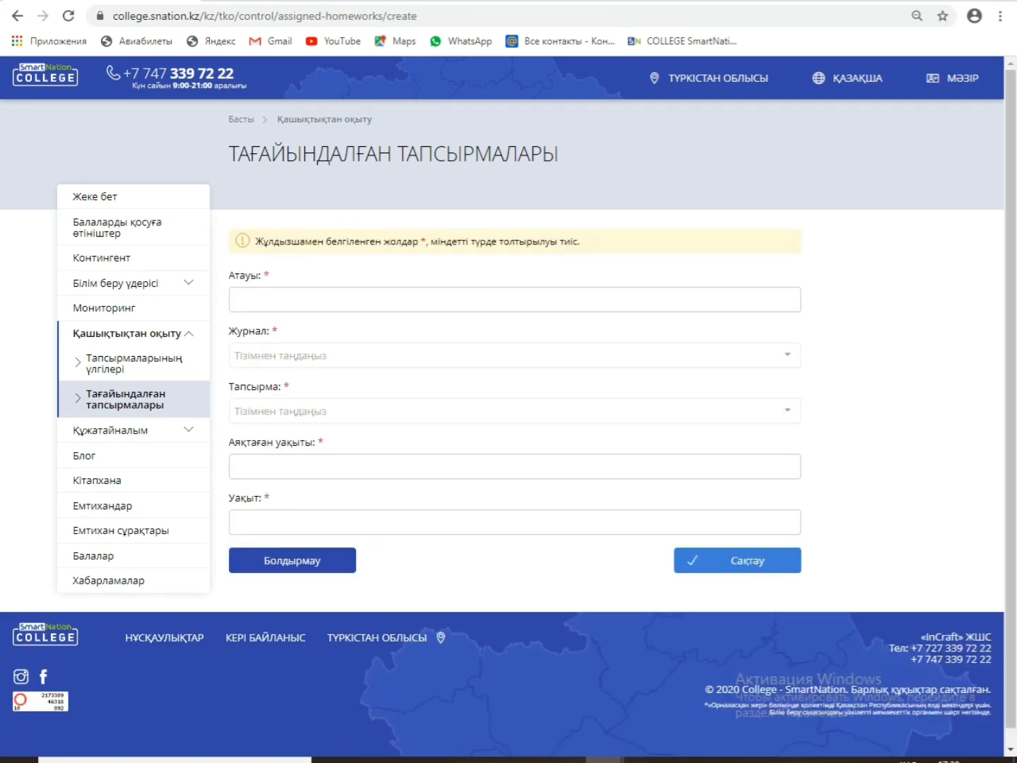
Step: Set the assignment name to Материалтану from the name suggestions
left_click(515, 300)
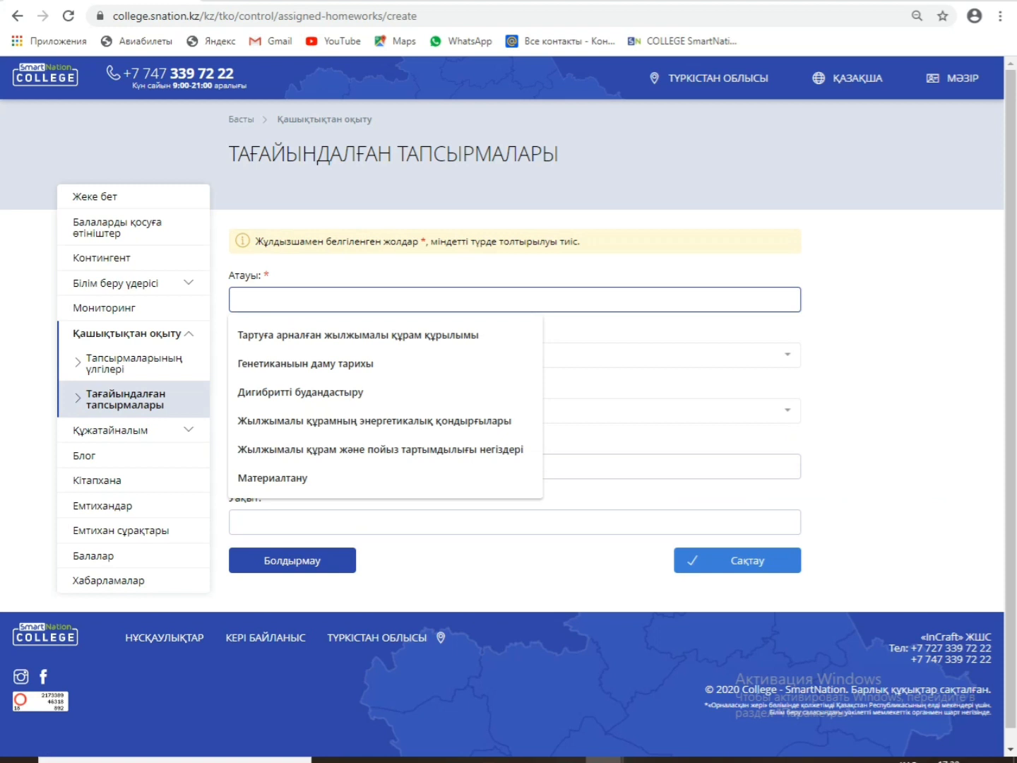
type("Ma")
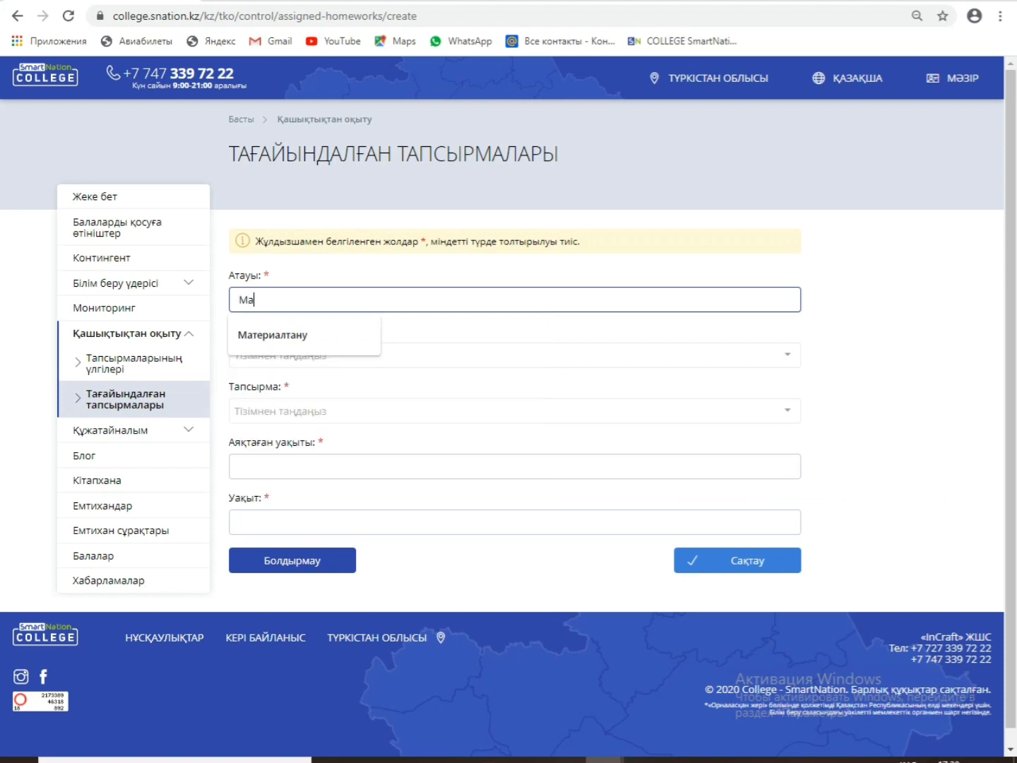
key("Down")
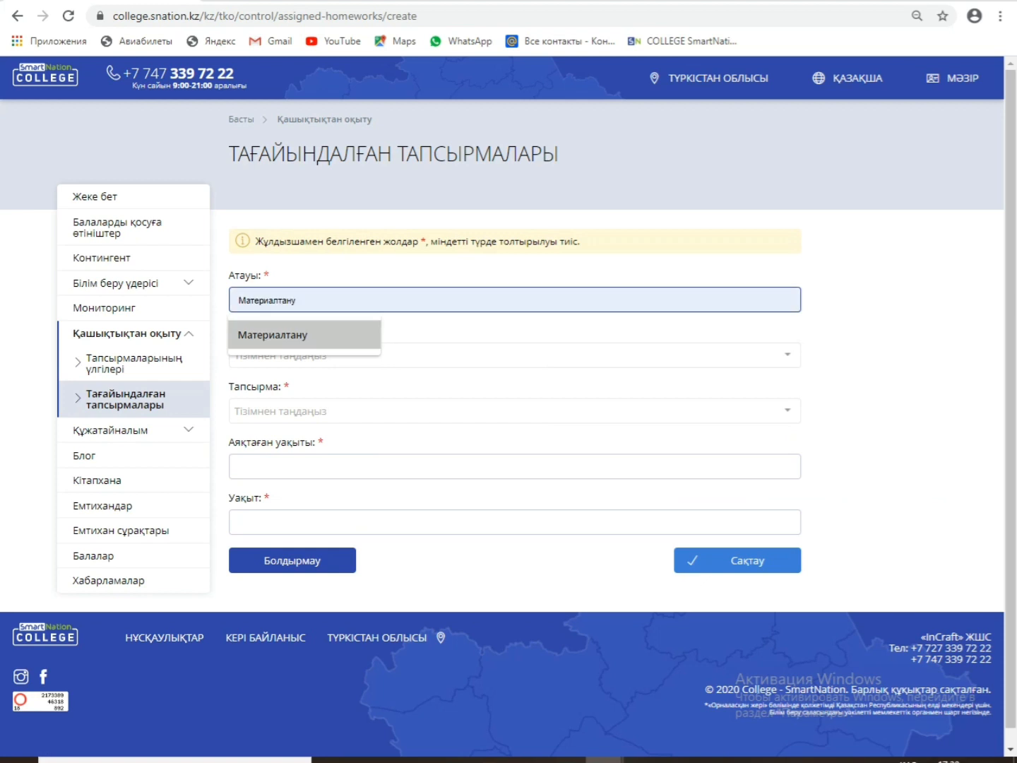
key("Return")
Step: Choose the ТТ 13-28 2-топ Материалтану journal and the Материалтану 30.03.20 task
left_click(515, 356)
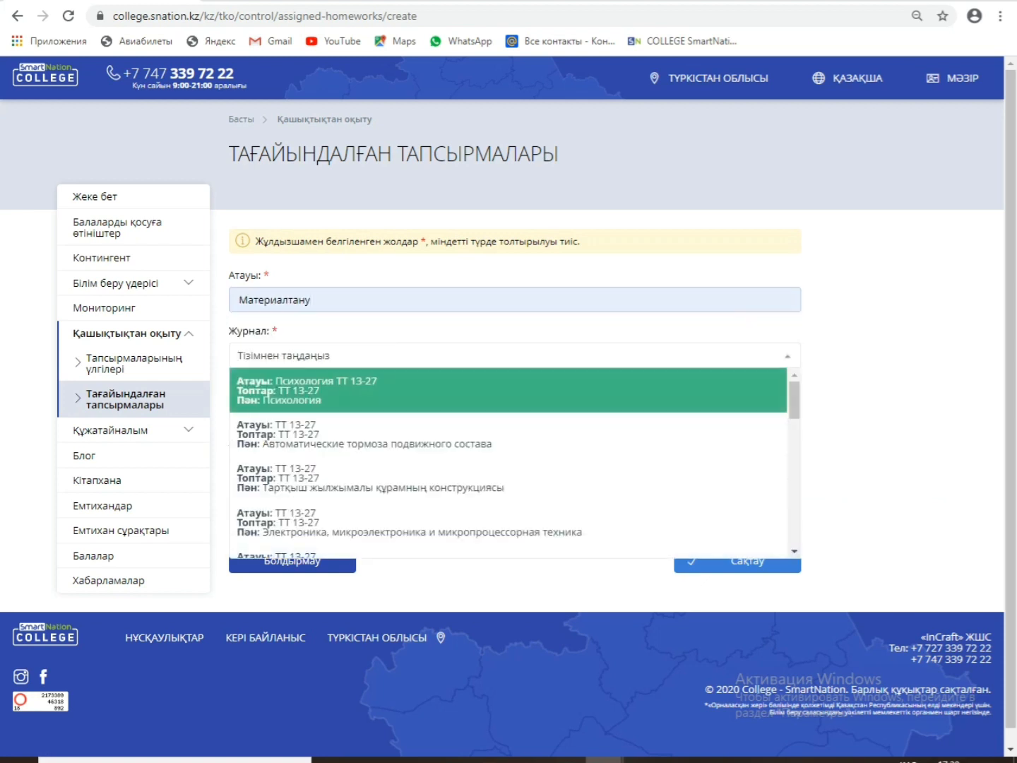
scroll(267, 373, "down", 6)
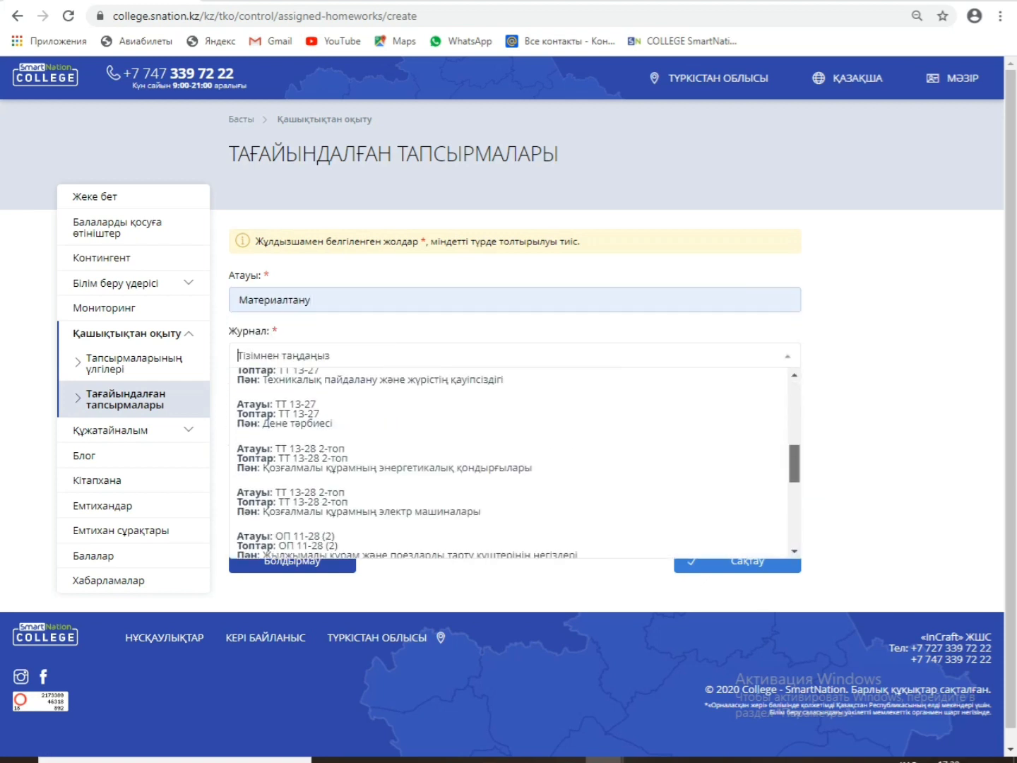
scroll(267, 374, "down", 1)
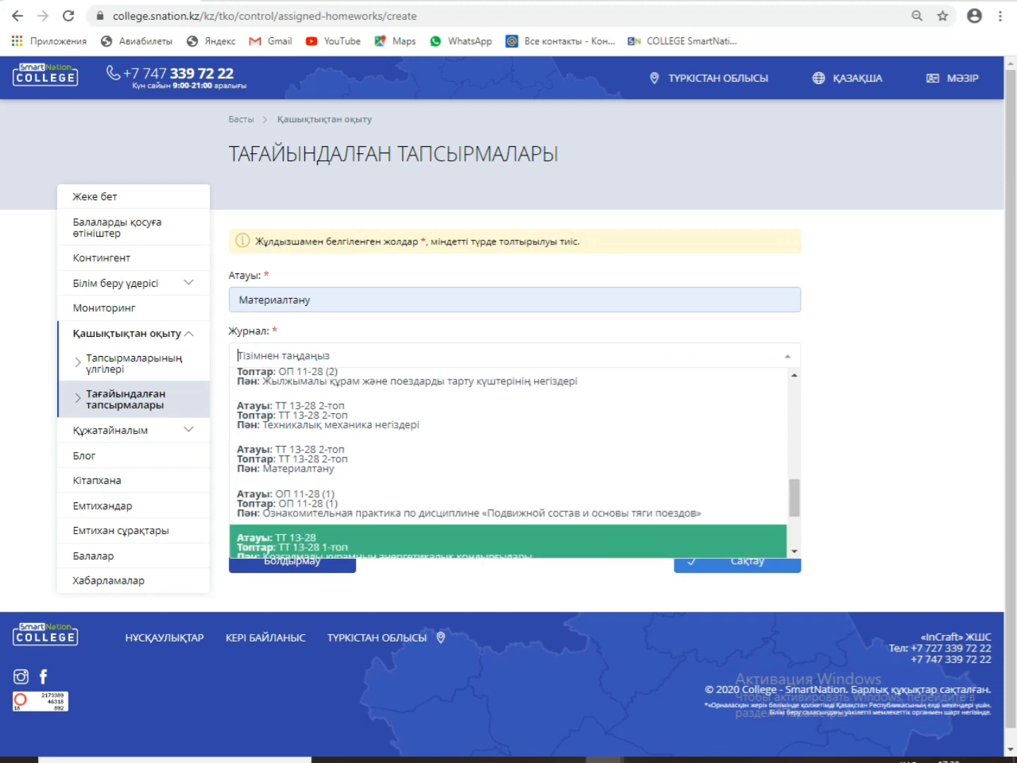
left_click(395, 461)
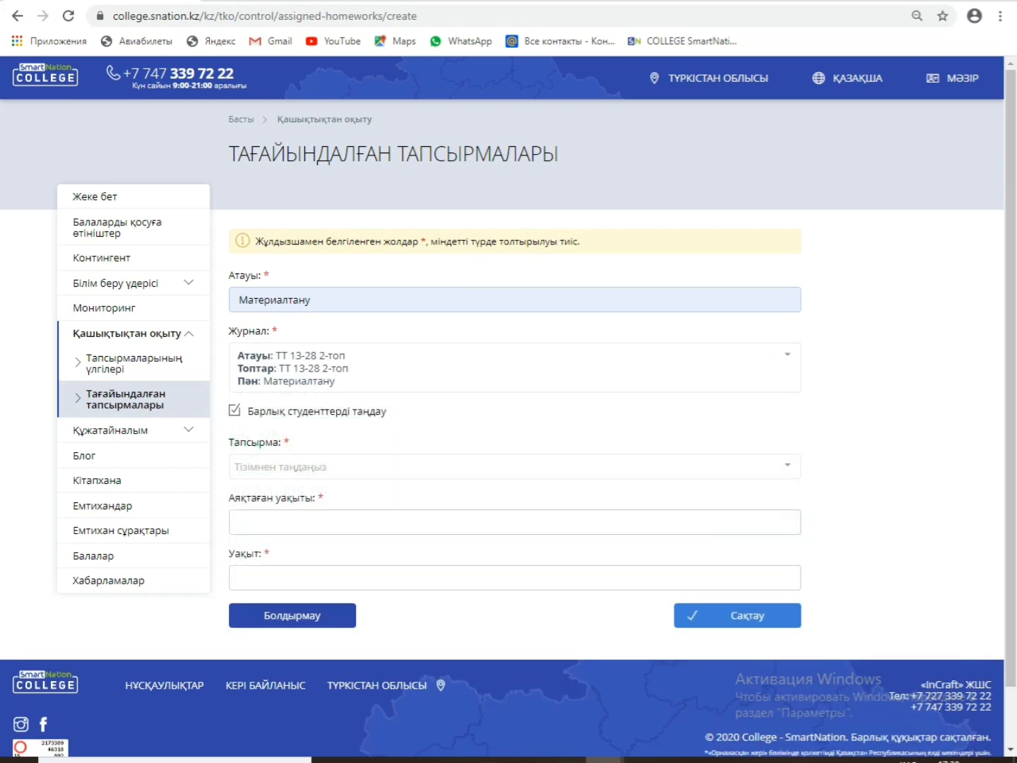
left_click(395, 465)
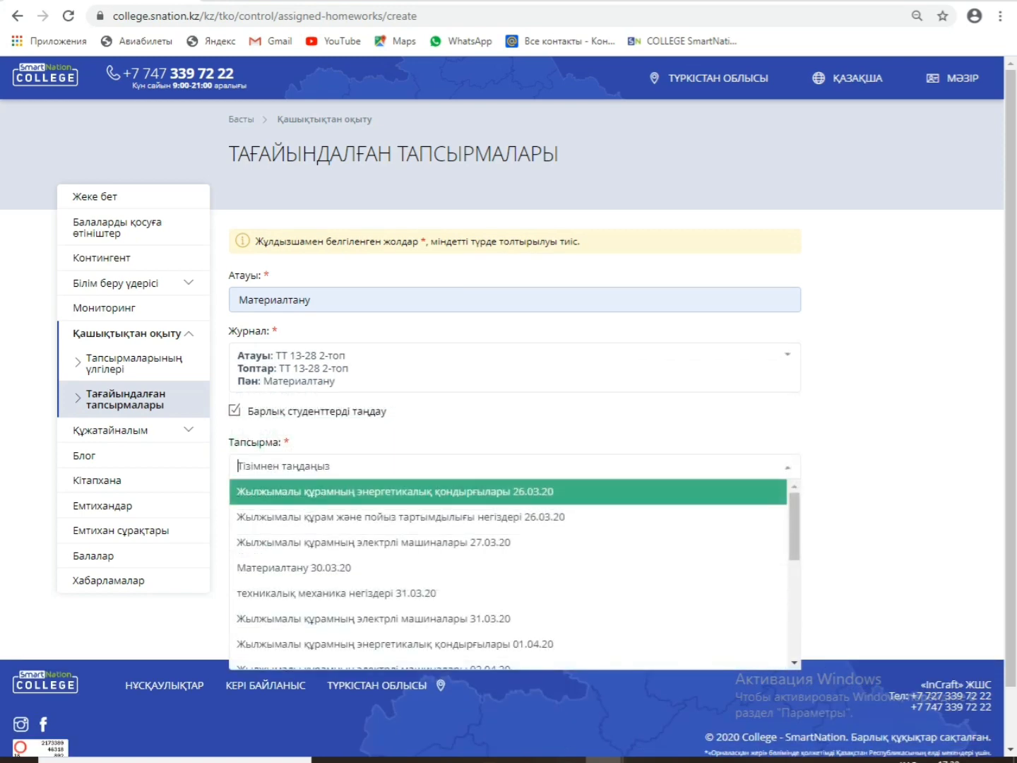
left_click(396, 569)
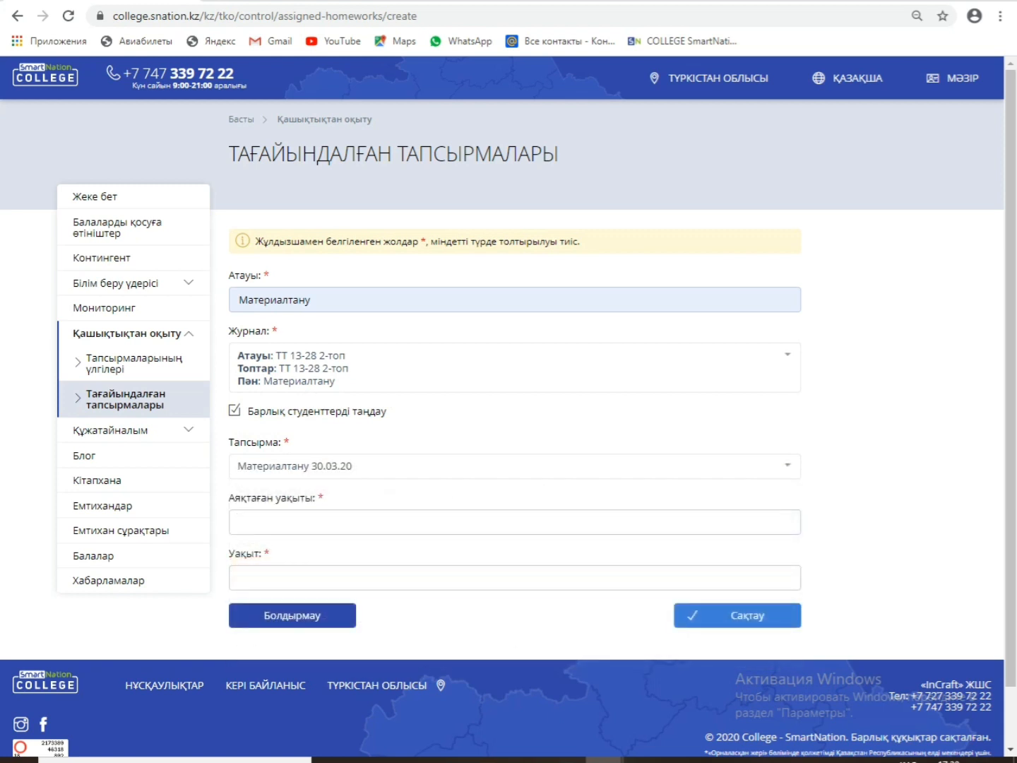
left_click(396, 522)
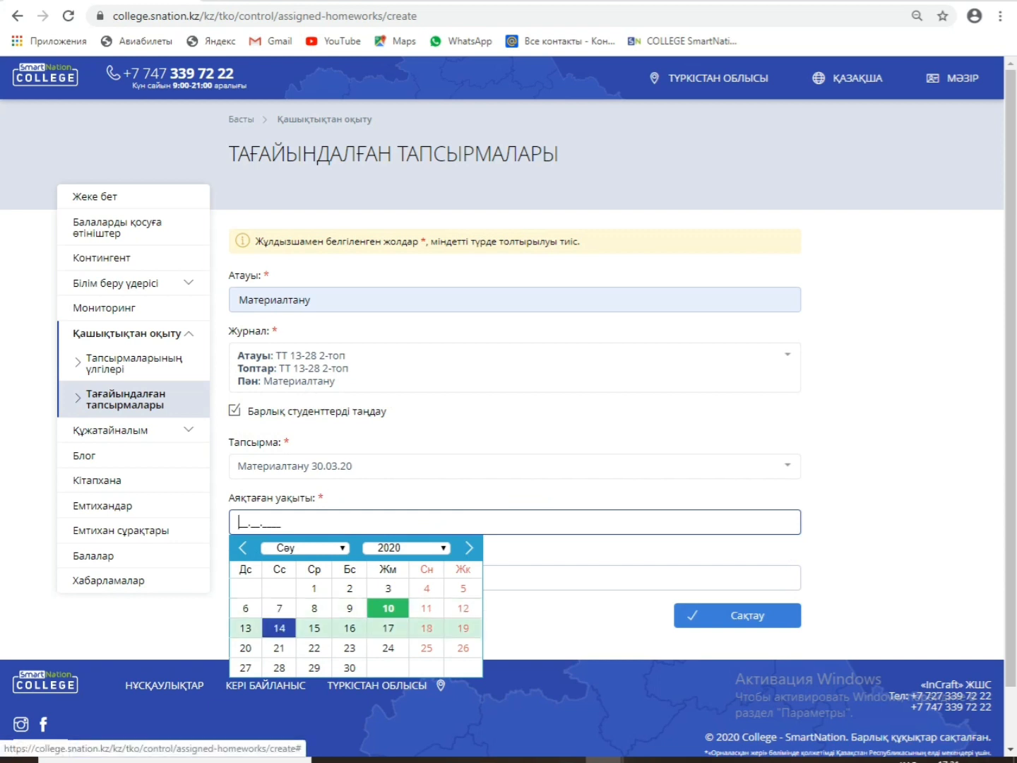
Step: Set the deadline to 14.04.2020 at 14:00 and save the Материалтану assignment
left_click(279, 627)
left_click(296, 578)
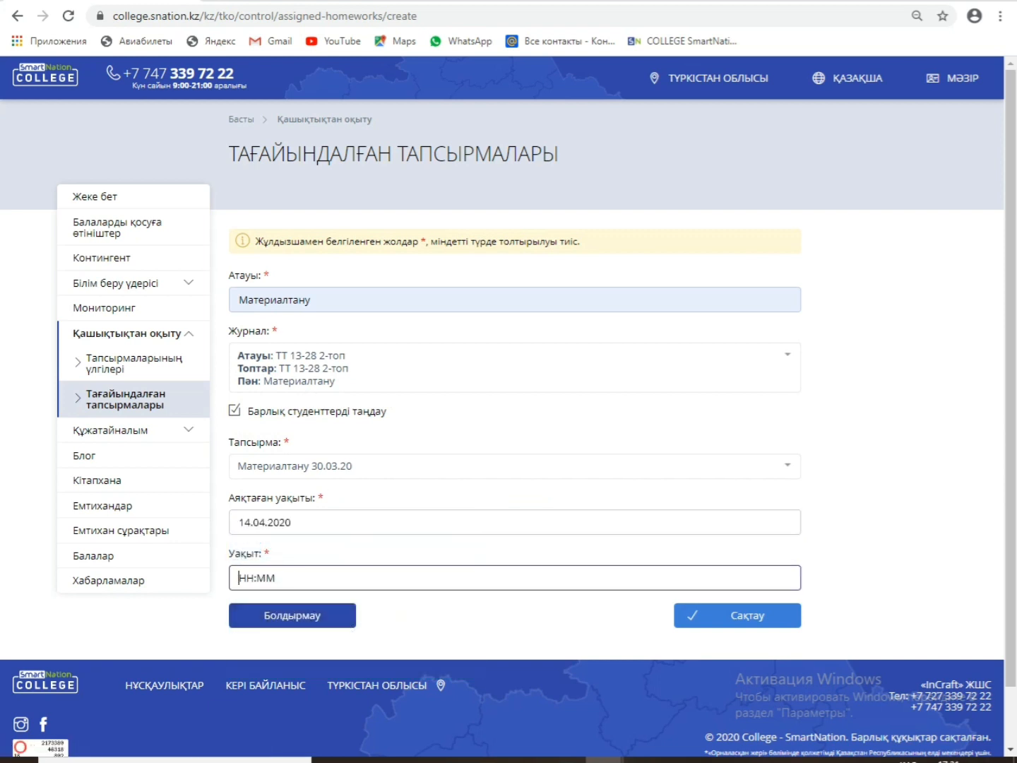
type("1400")
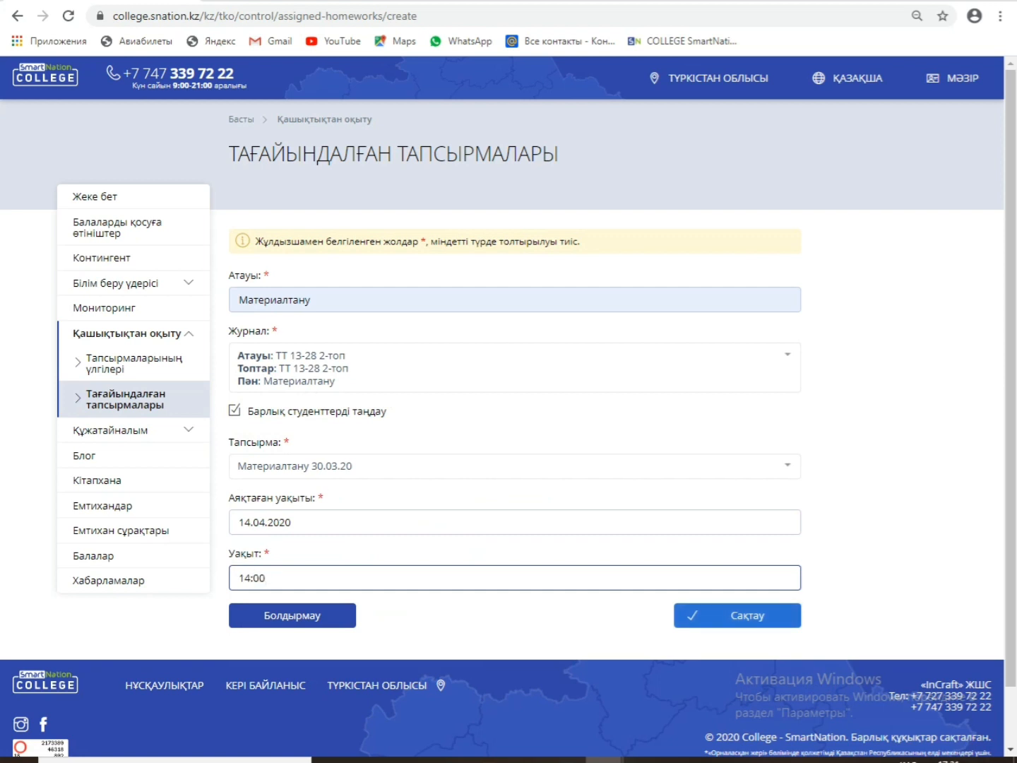
left_click(737, 615)
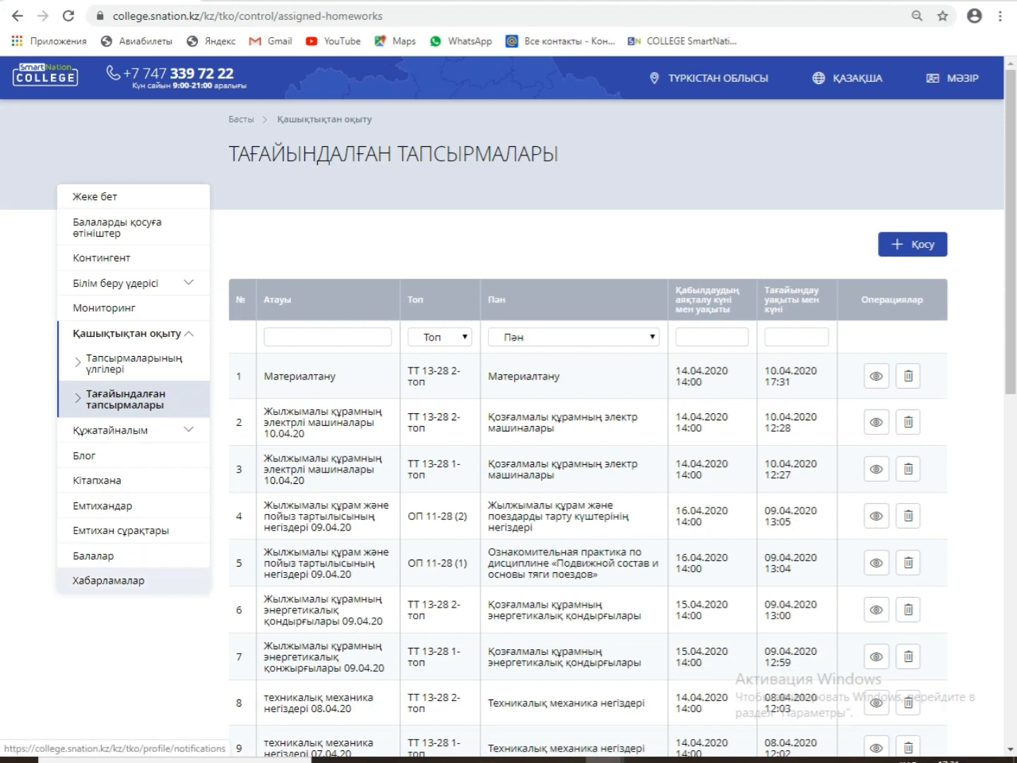
Step: Open Хабарламалар, look at one already graded answer, and return to the notifications list
left_click(108, 581)
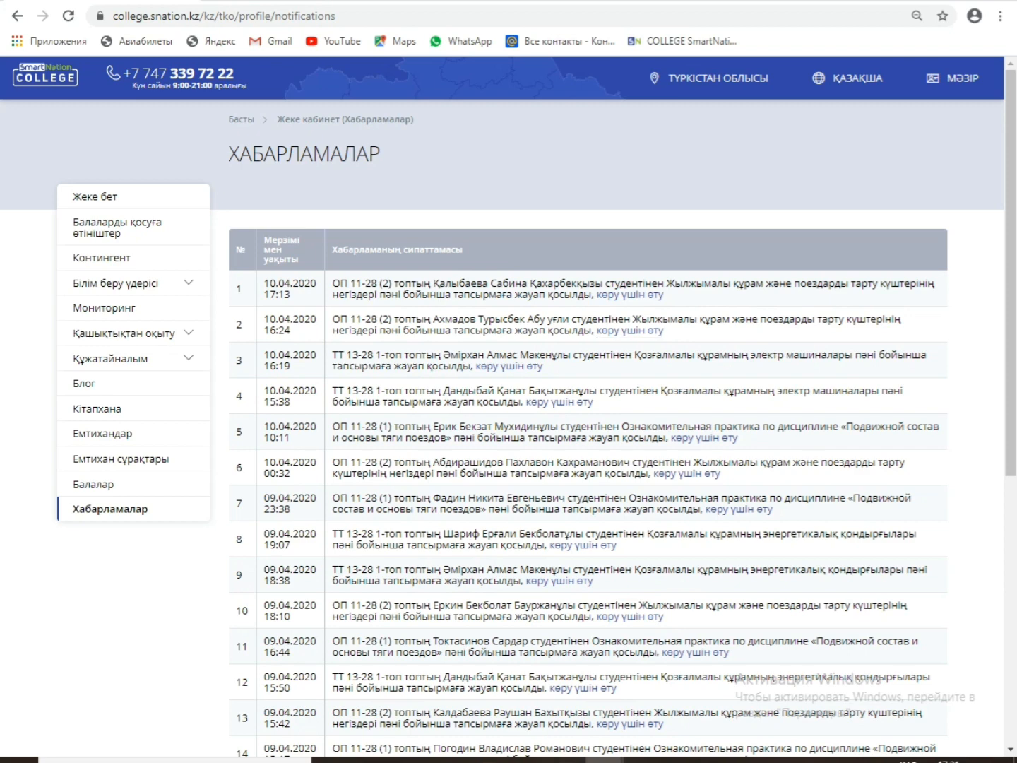
left_click(559, 403)
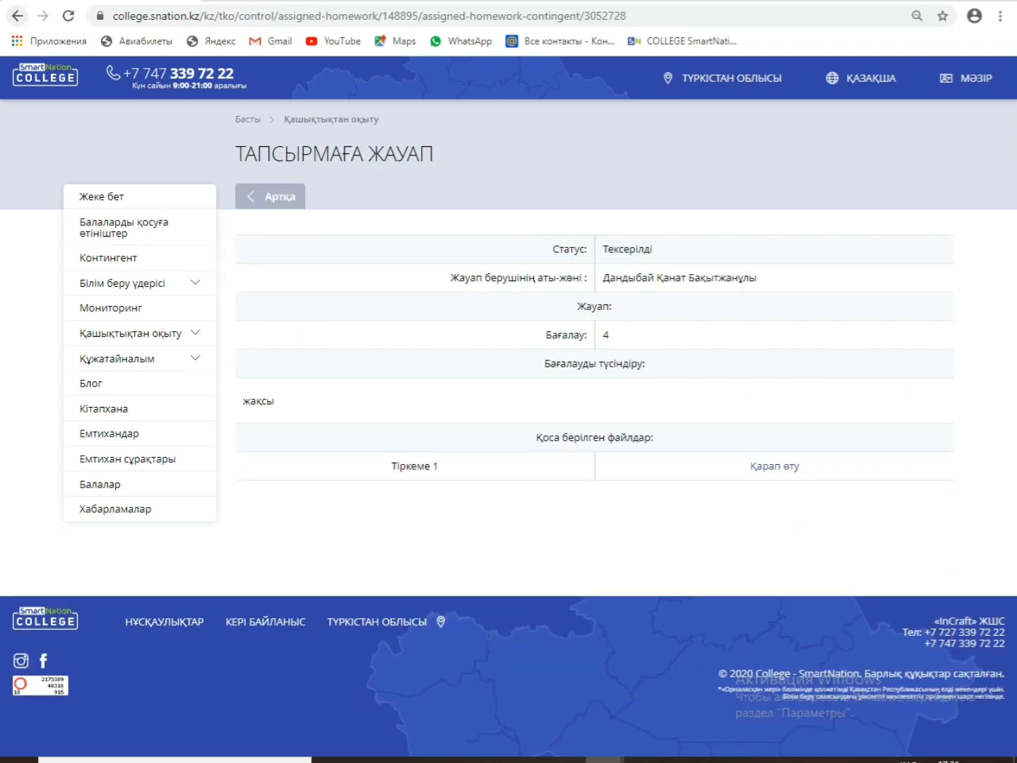
left_click(17, 16)
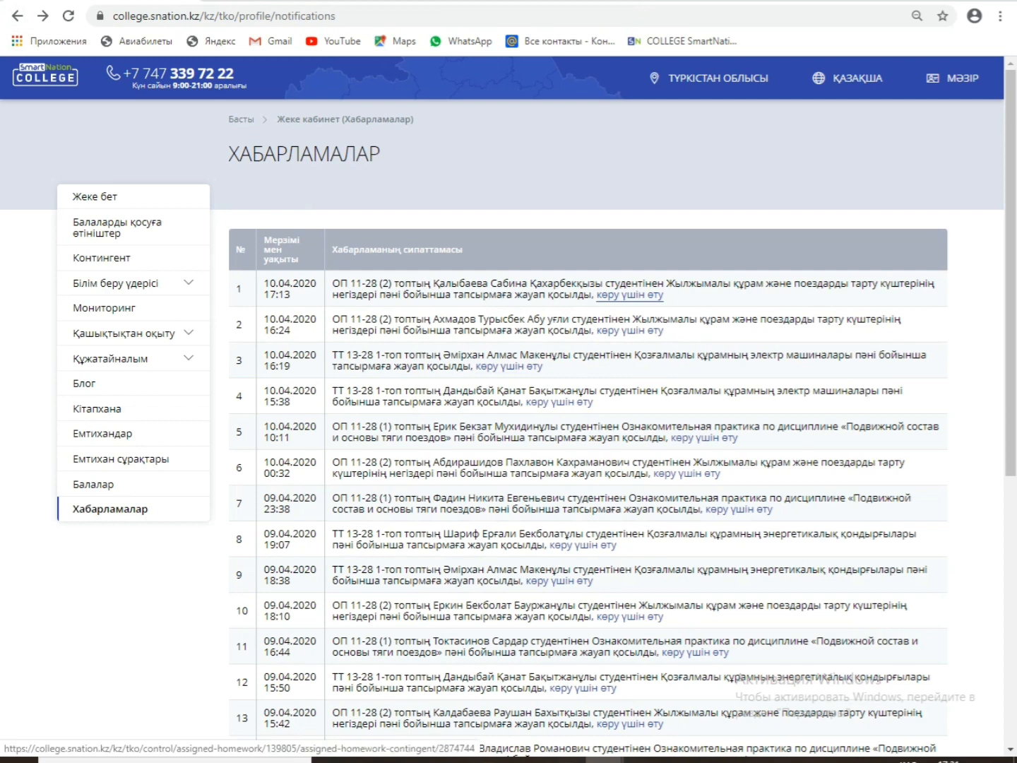
Step: Open the newest answer, view its handwritten photo attachment, then open its Баға қою grading form
left_click(630, 295)
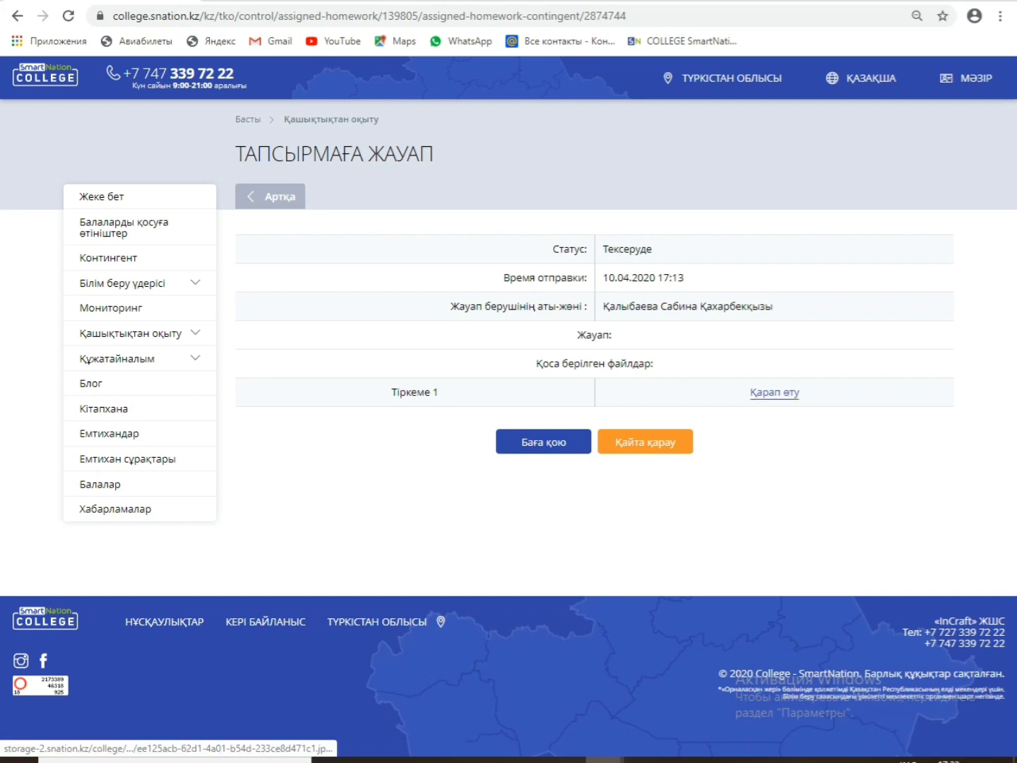
left_click(775, 391)
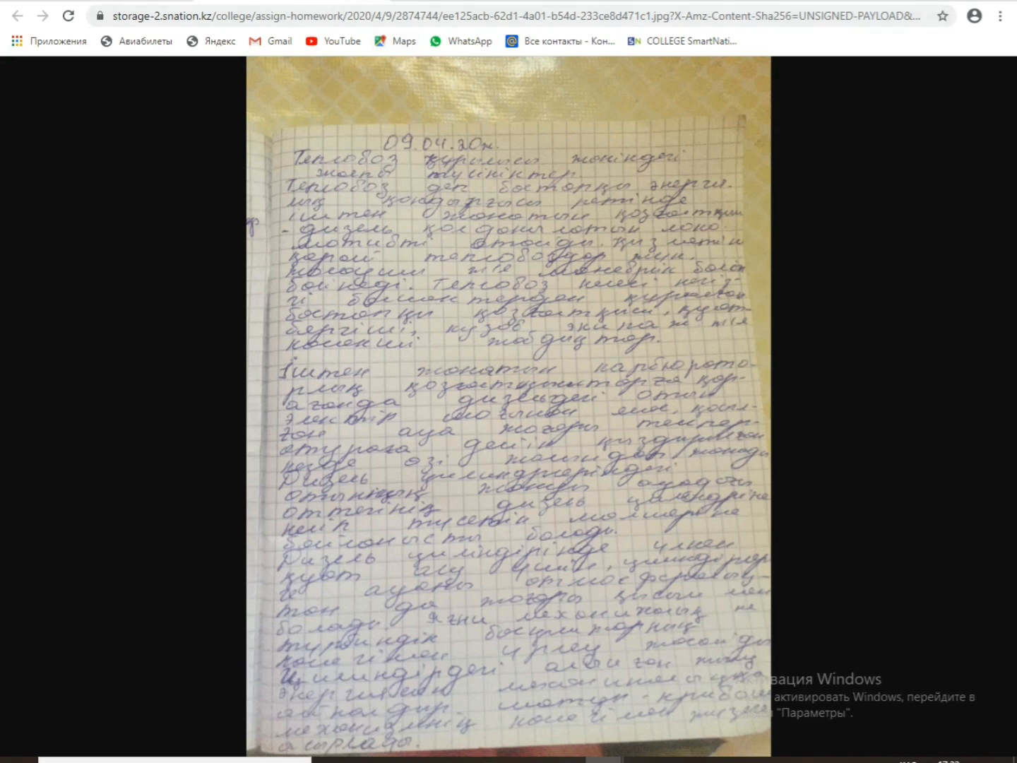
key("alt+Left")
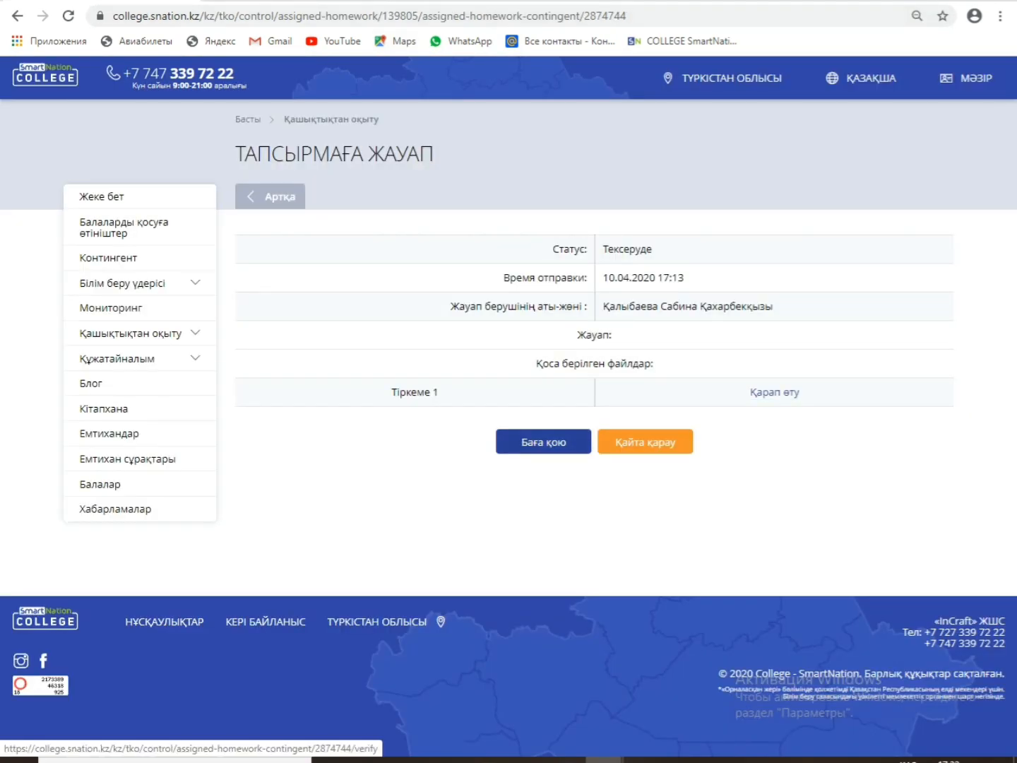
left_click(543, 442)
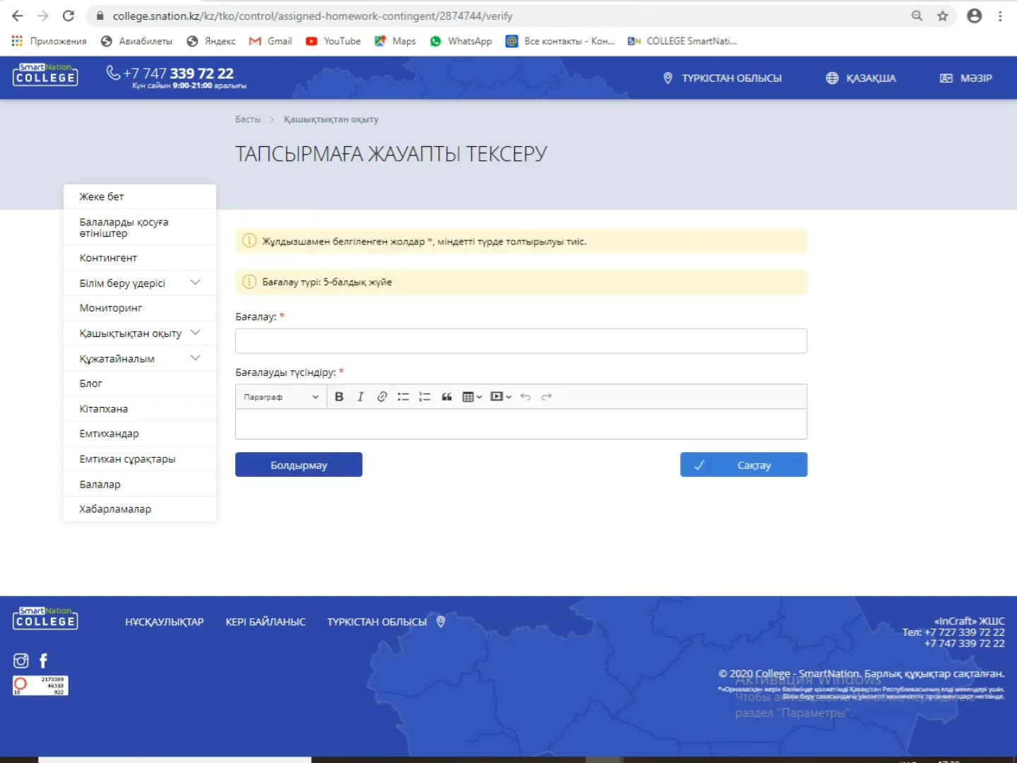
Step: Give the answer grade 4 with the explanation 'жақсы' and save it
left_click(374, 341)
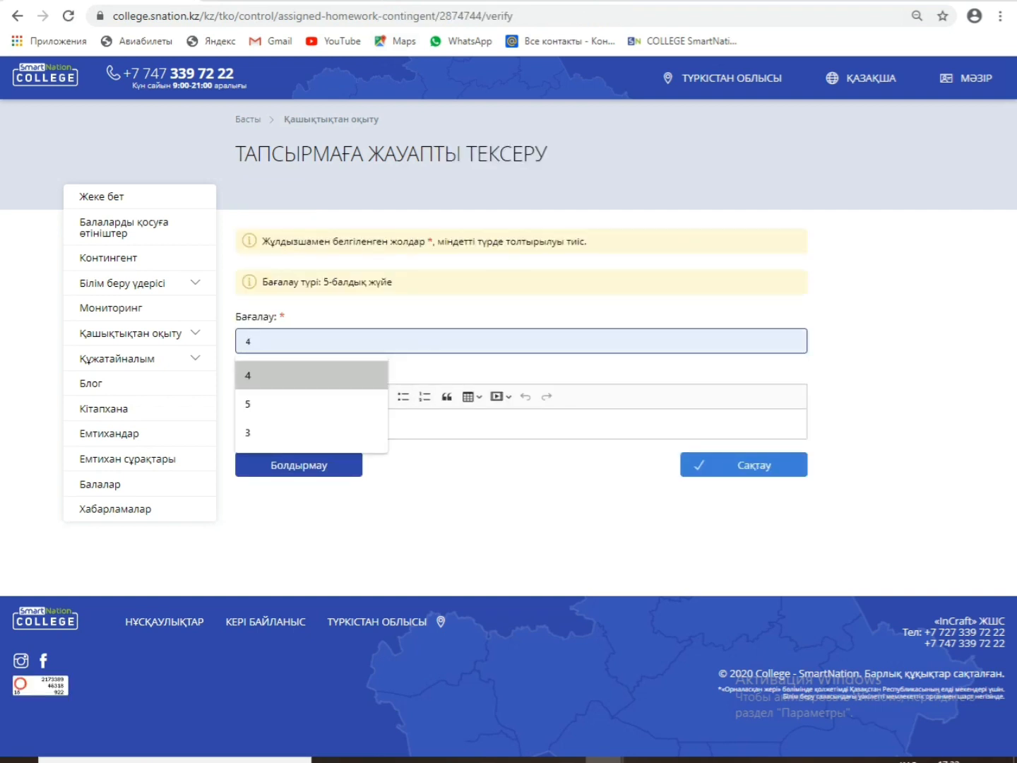
left_click(278, 377)
left_click(296, 424)
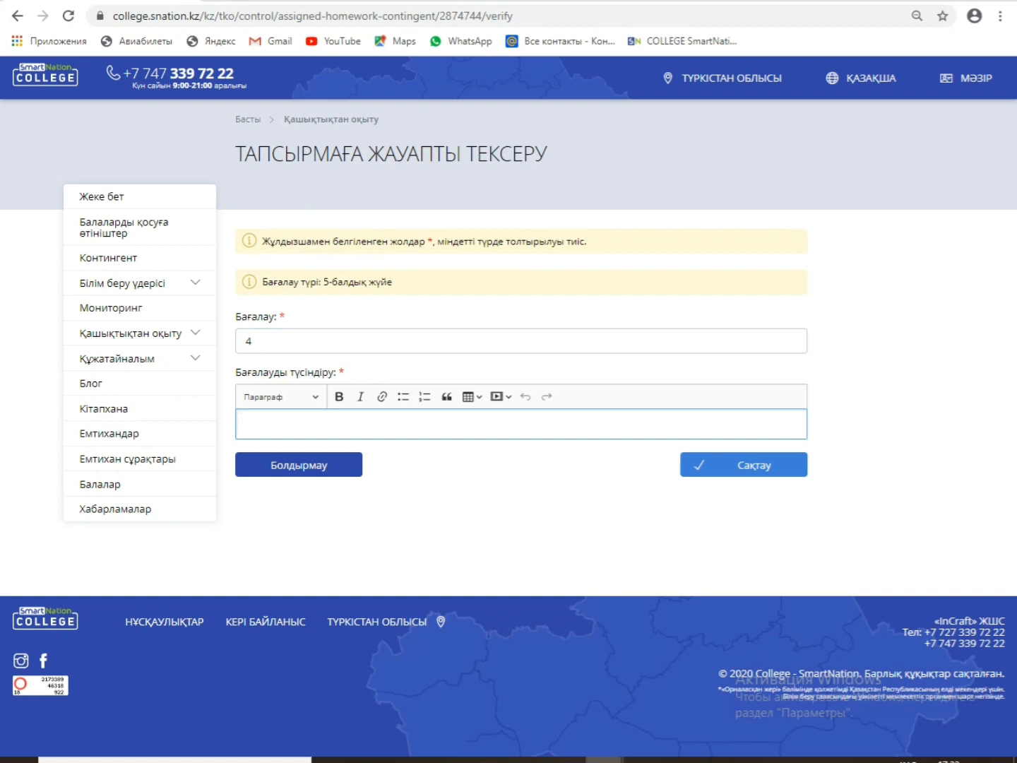
type("жақсы")
left_click(749, 465)
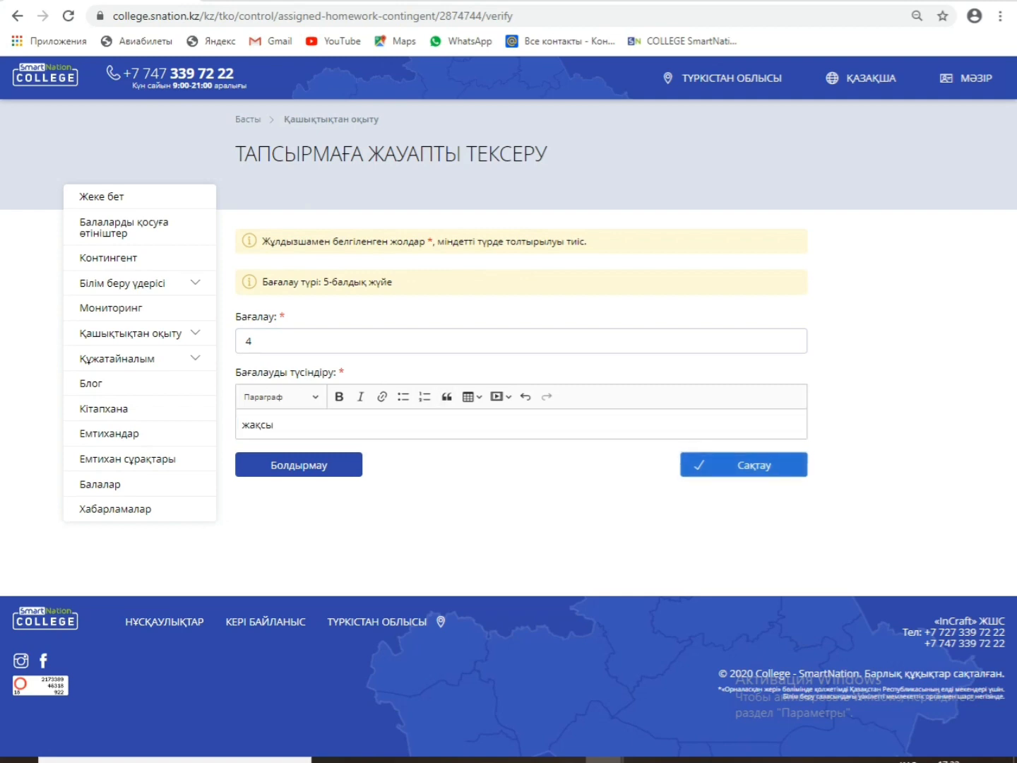